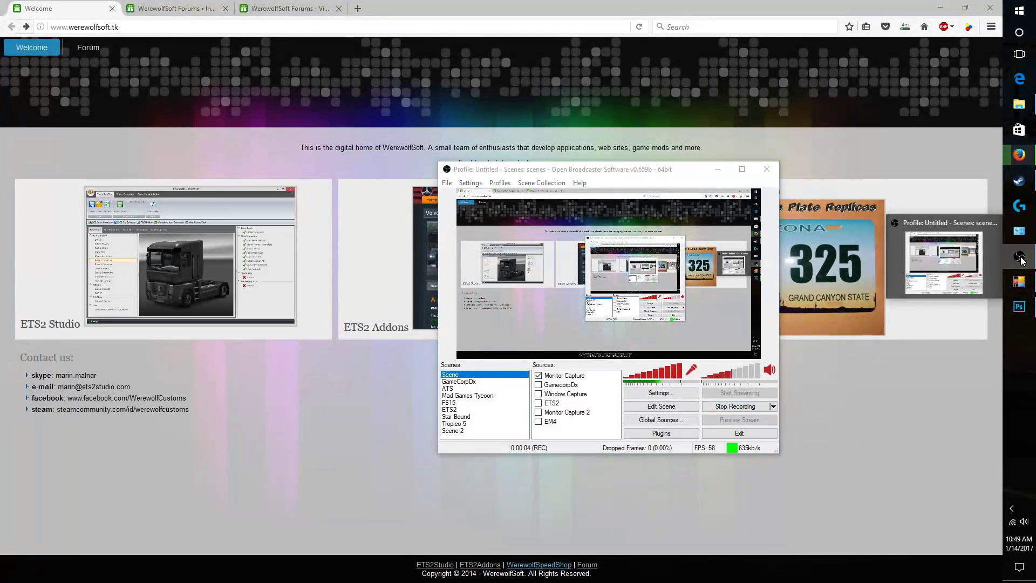
{"action": "left_click", "coordinate": [1020, 257]}
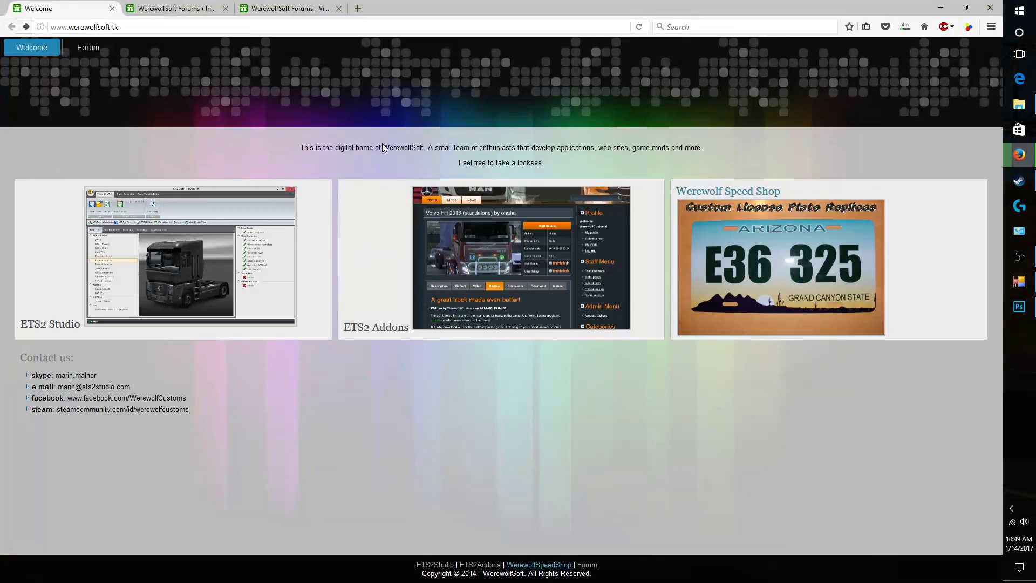
{"action": "left_click_drag", "start_coordinate": [383, 144], "coordinate": [415, 153]}
{"action": "left_click", "coordinate": [70, 31]}
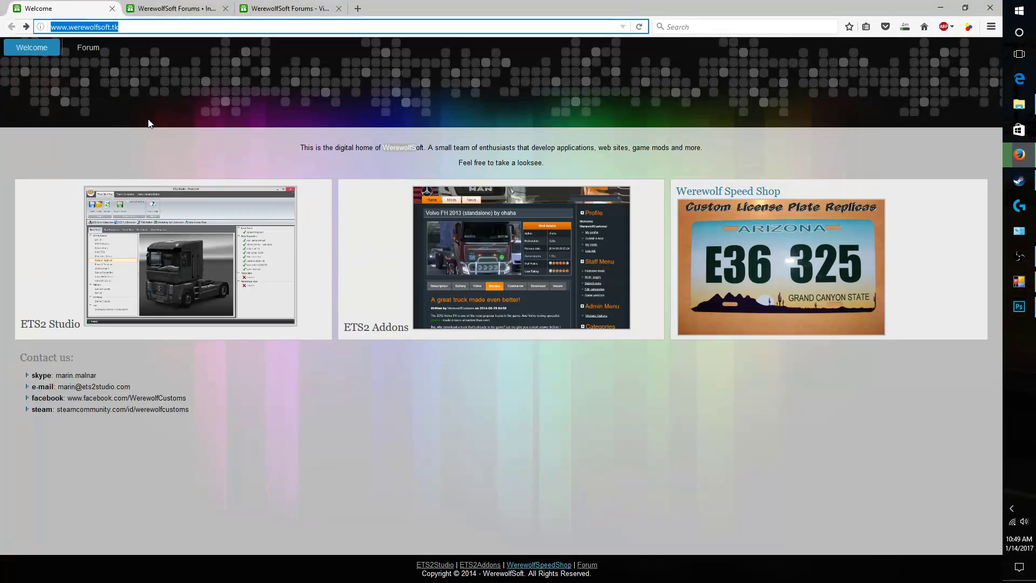
{"action": "left_click", "coordinate": [134, 150]}
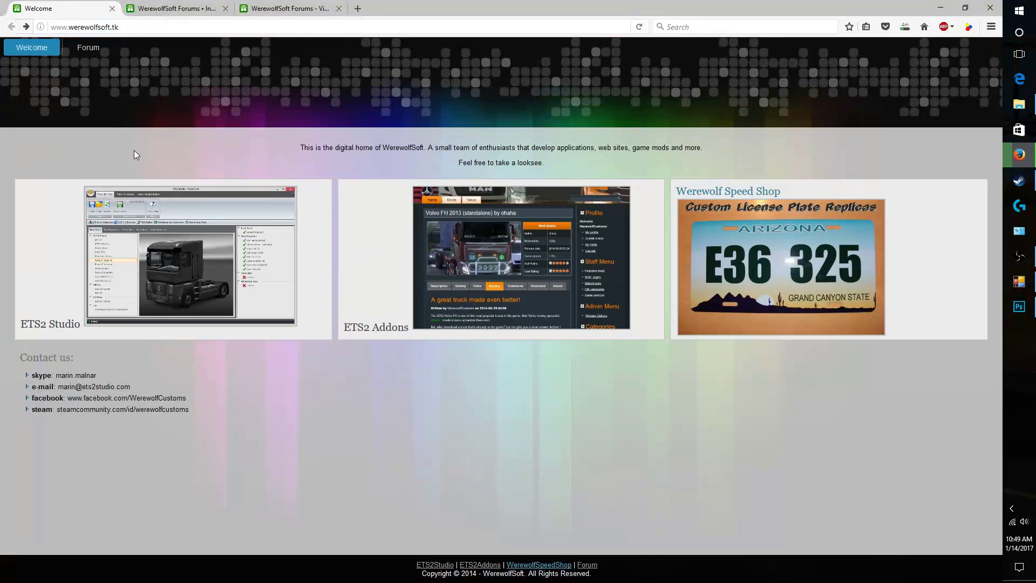
Open the WerewolfSoft forum from the welcome page and go to its board index
{"action": "left_click", "coordinate": [89, 48]}
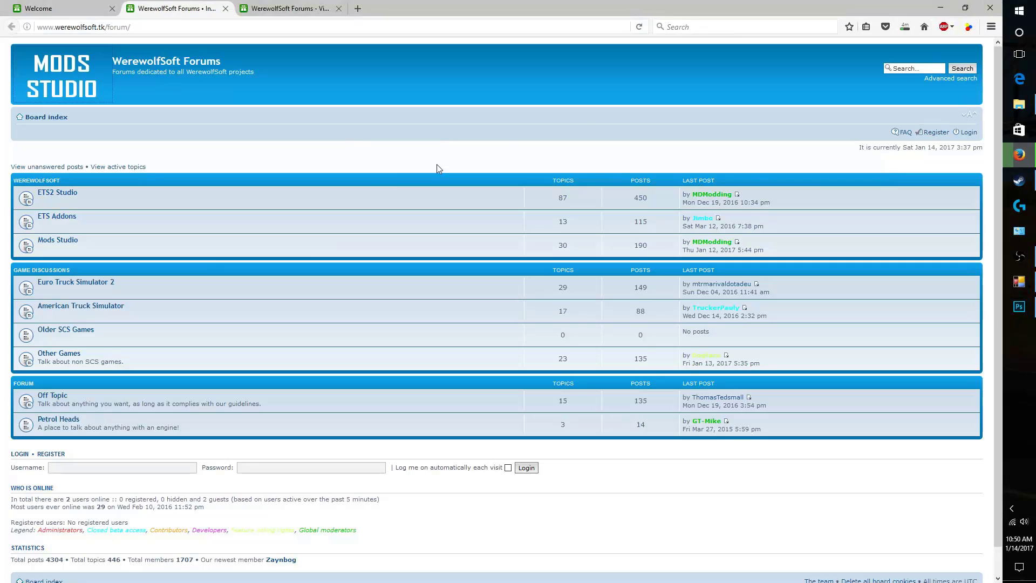
{"action": "left_click", "coordinate": [285, 8]}
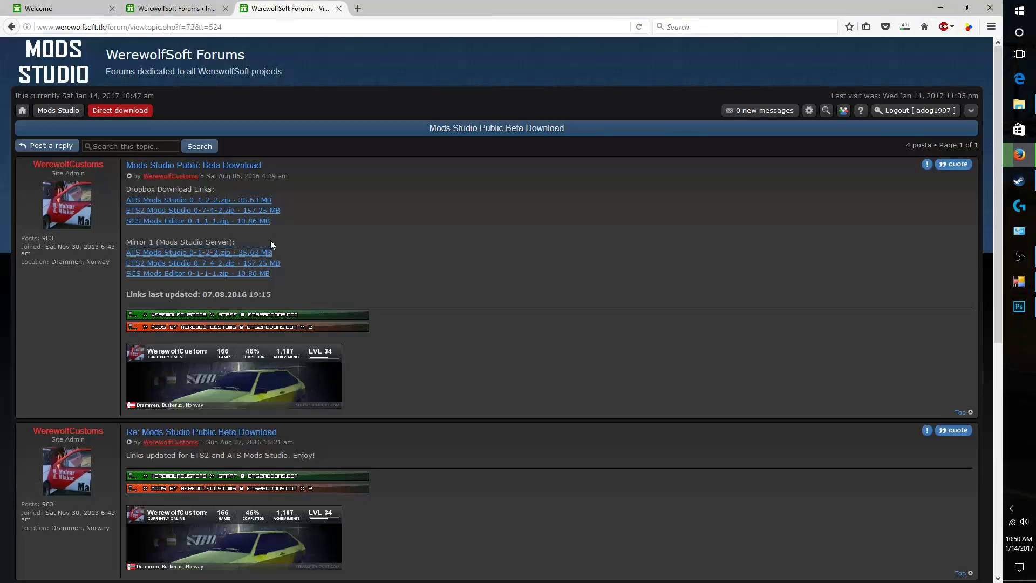
{"action": "left_click", "coordinate": [53, 56]}
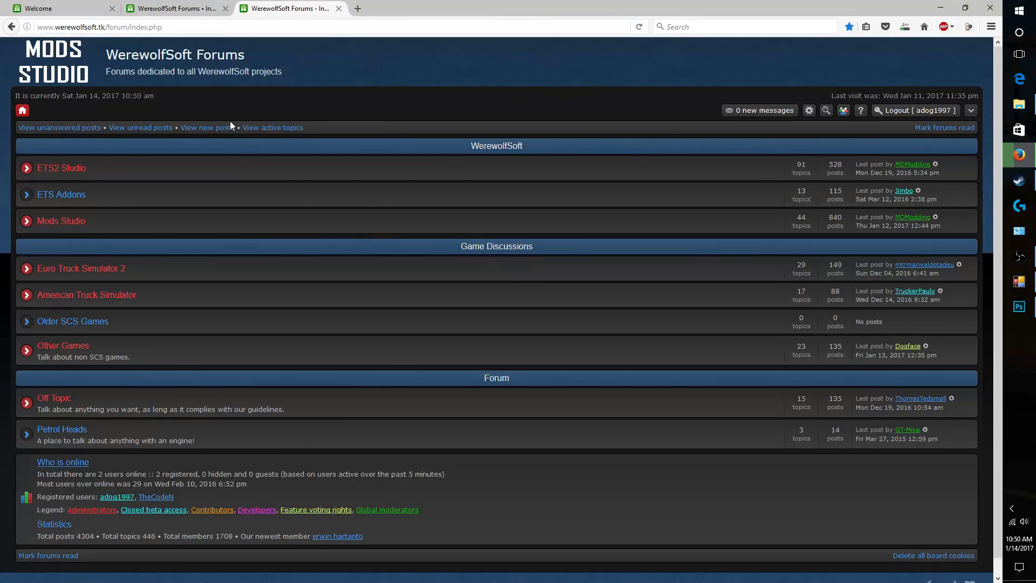
Open the Mods Studio Public Beta Download topic in the Direct download forum and locate the Mirror 1 links
{"action": "mouse_move", "coordinate": [22, 112]}
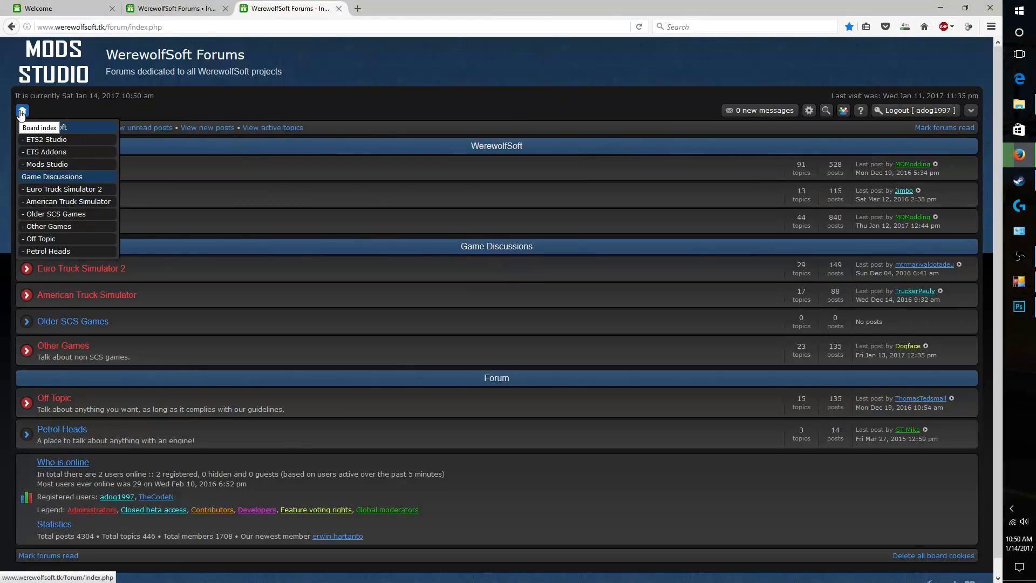
{"action": "left_click", "coordinate": [51, 201]}
{"action": "mouse_move", "coordinate": [21, 112]}
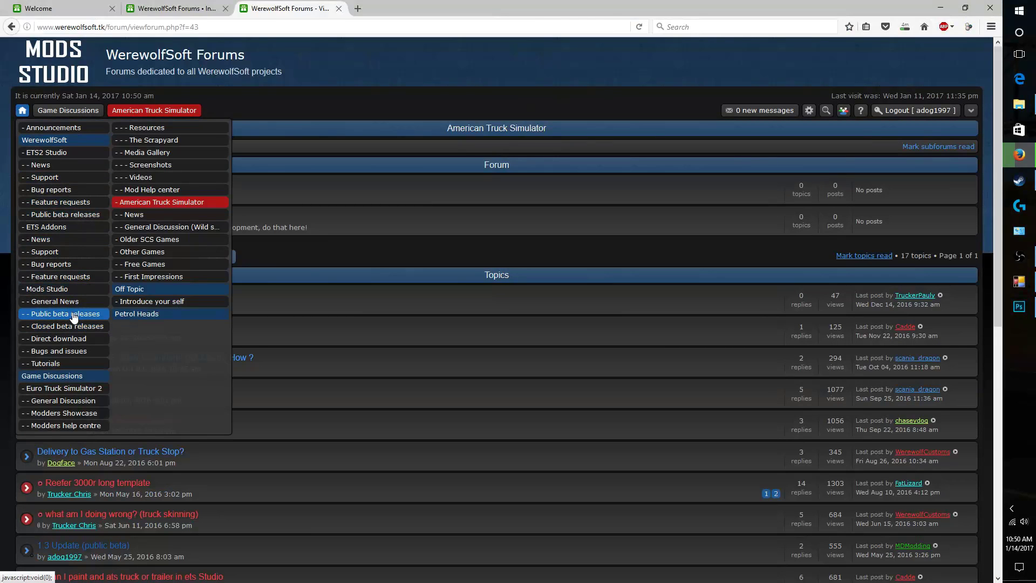
{"action": "left_click", "coordinate": [92, 342]}
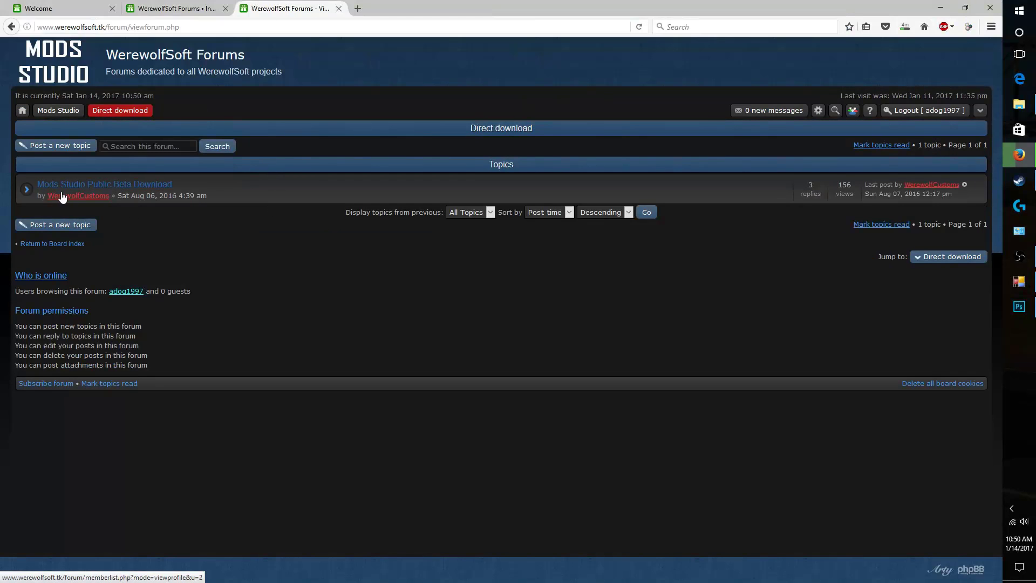
{"action": "left_click", "coordinate": [139, 185]}
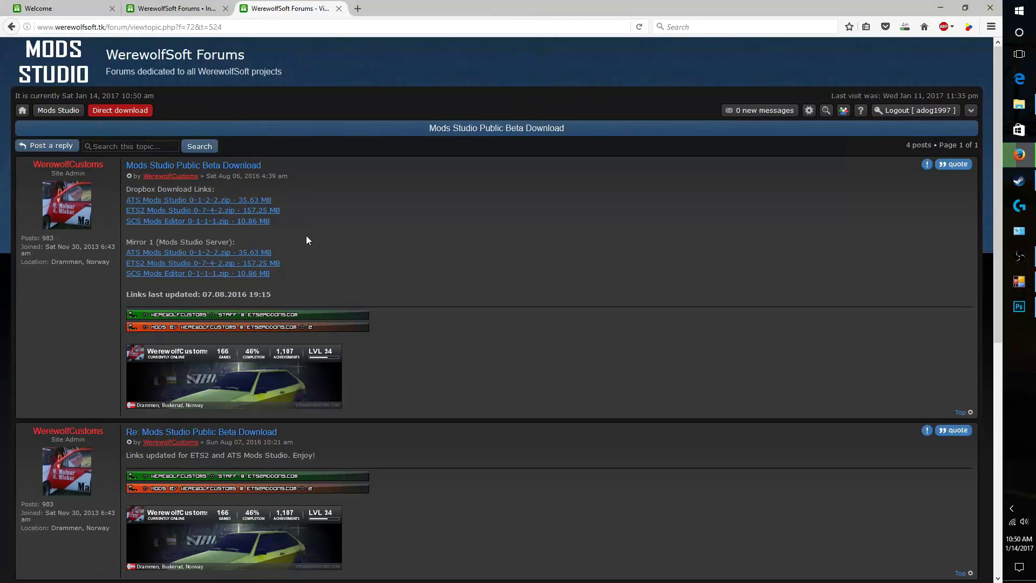
{"action": "left_click_drag", "start_coordinate": [124, 244], "coordinate": [236, 243]}
{"action": "left_click", "coordinate": [261, 238]}
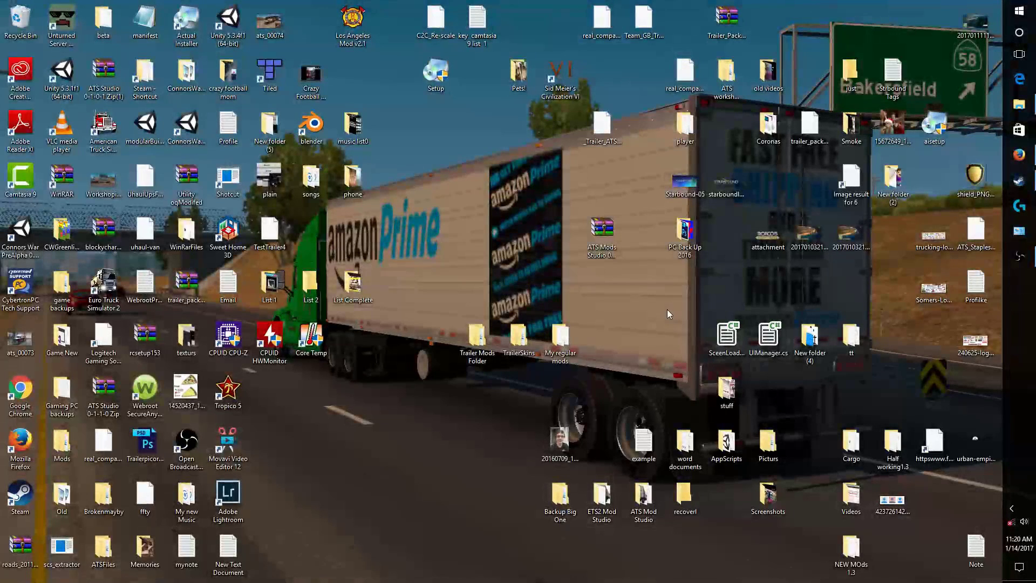
Open the ATS Mods Studio 0-1-2-2 archive from the desktop in WinRAR and dismiss the licence purchase notice
{"action": "left_click_drag", "start_coordinate": [604, 252], "coordinate": [563, 252]}
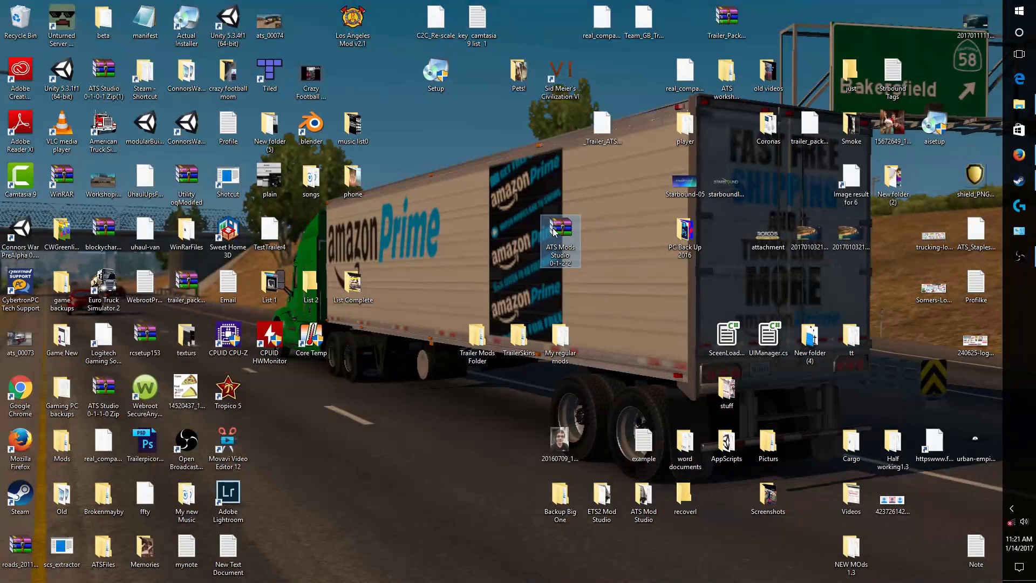
{"action": "double_click", "coordinate": [566, 259]}
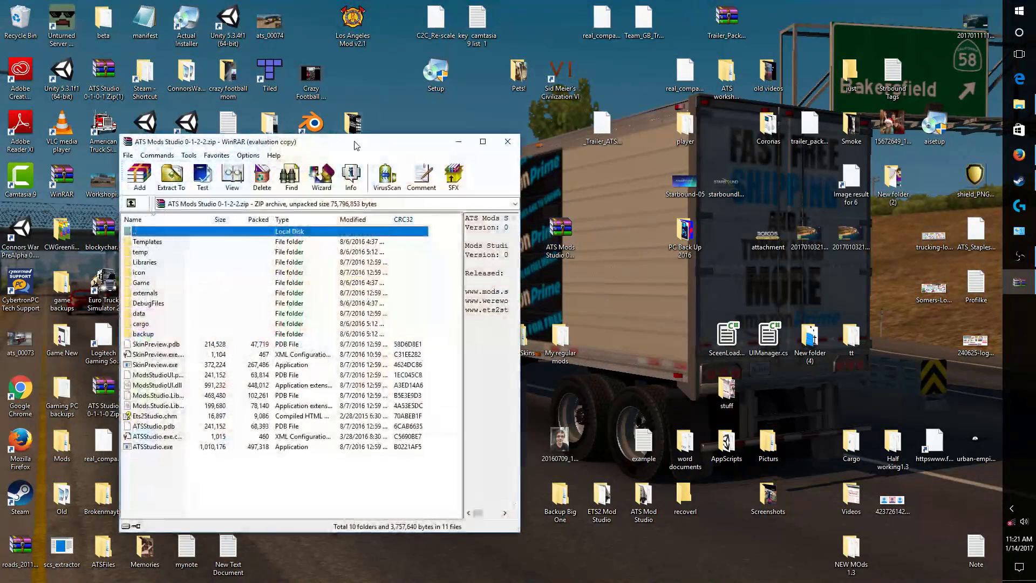
{"action": "left_click_drag", "start_coordinate": [355, 144], "coordinate": [695, 111]}
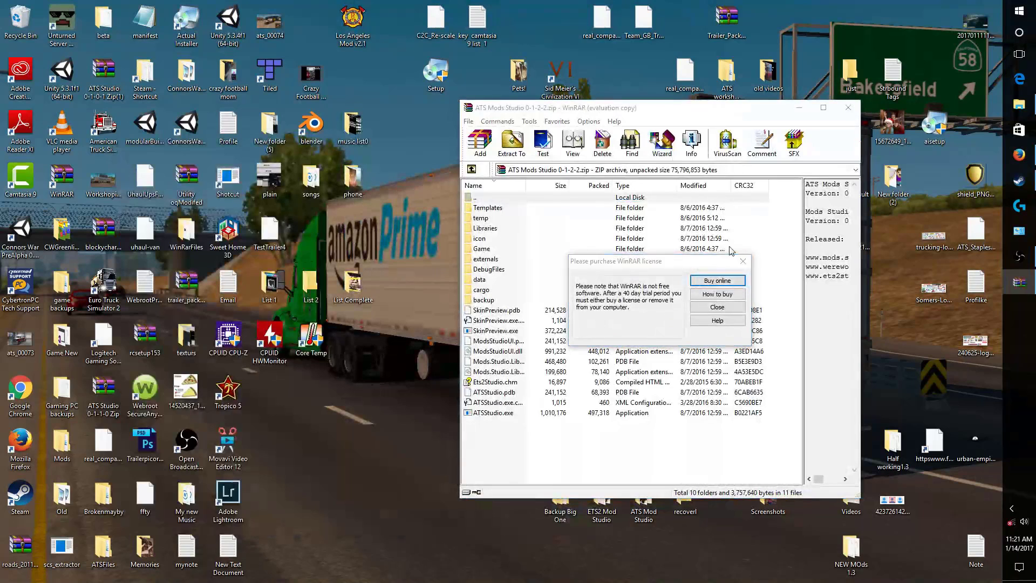
{"action": "left_click", "coordinate": [717, 307]}
{"action": "left_click_drag", "start_coordinate": [647, 107], "coordinate": [701, 109]}
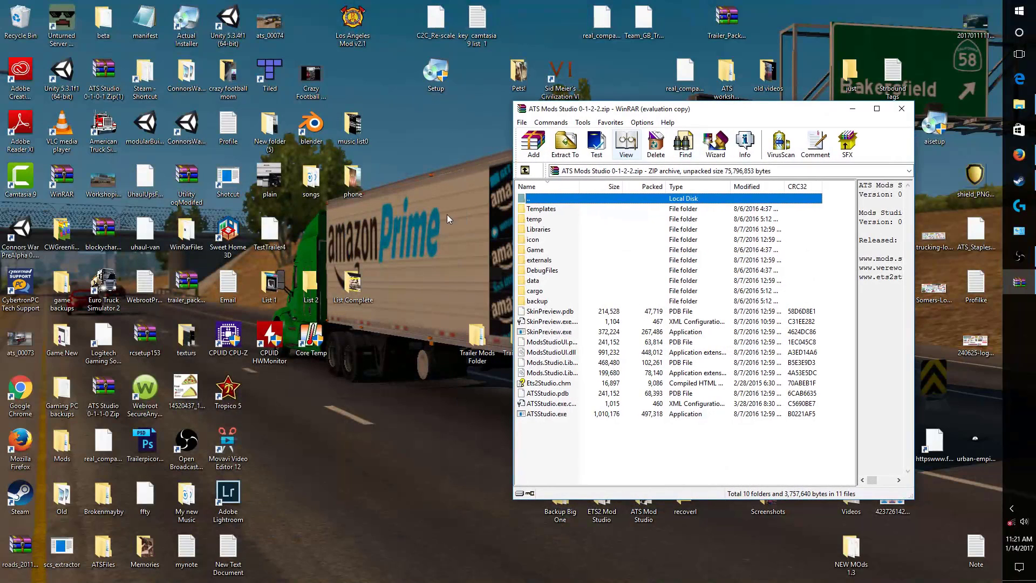
Create a new desktop folder named Mod Studio
{"action": "right_click", "coordinate": [406, 248]}
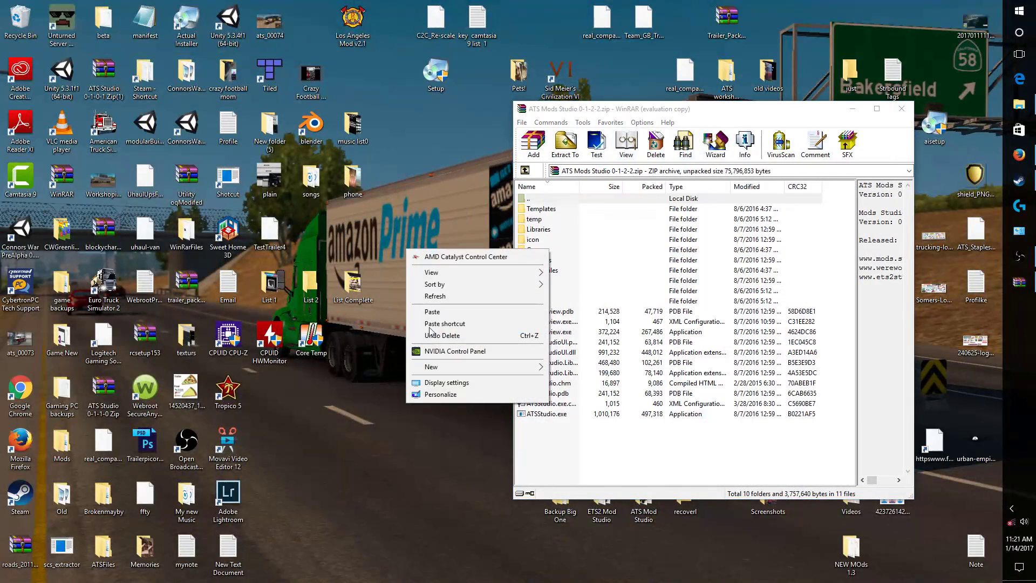
{"action": "mouse_move", "coordinate": [474, 367]}
{"action": "left_click", "coordinate": [574, 368]}
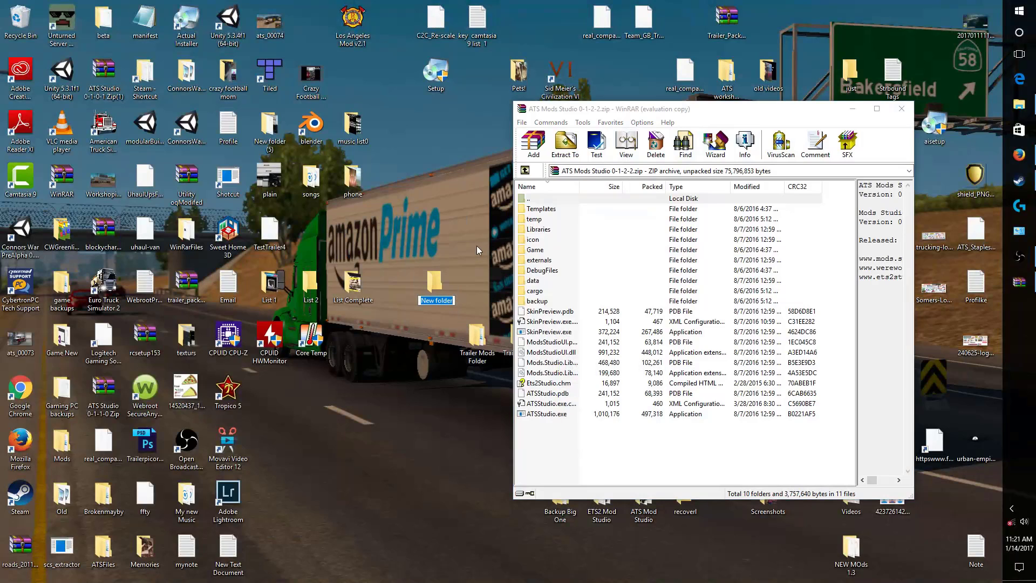
{"action": "type", "text": "Mod Studio"}
{"action": "key", "text": "Return"}
Extract all contents of the ATS Mods Studio archive into the Mod Studio folder and close the archive
{"action": "double_click", "coordinate": [434, 282]}
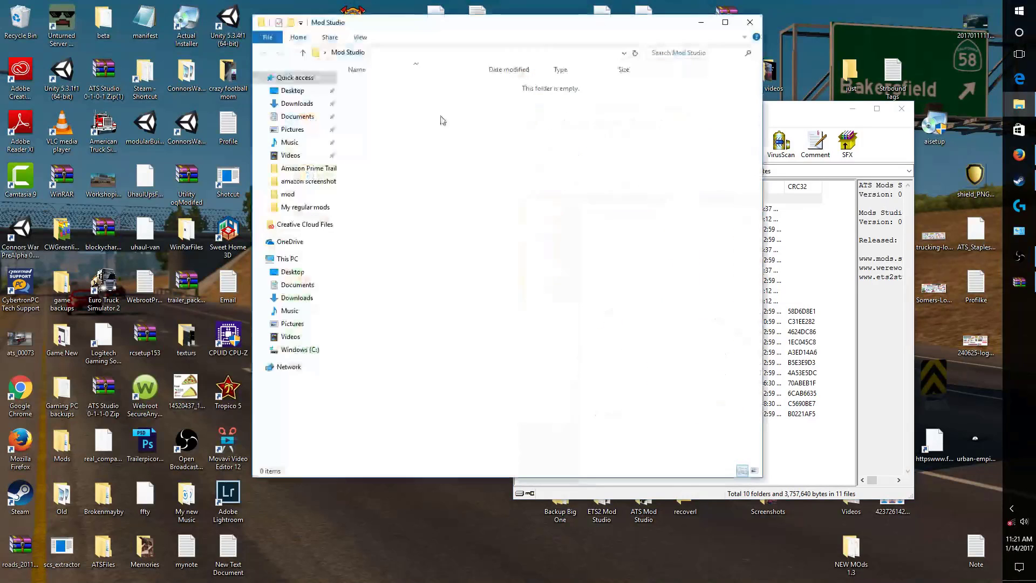
{"action": "left_click_drag", "start_coordinate": [456, 30], "coordinate": [220, 92]}
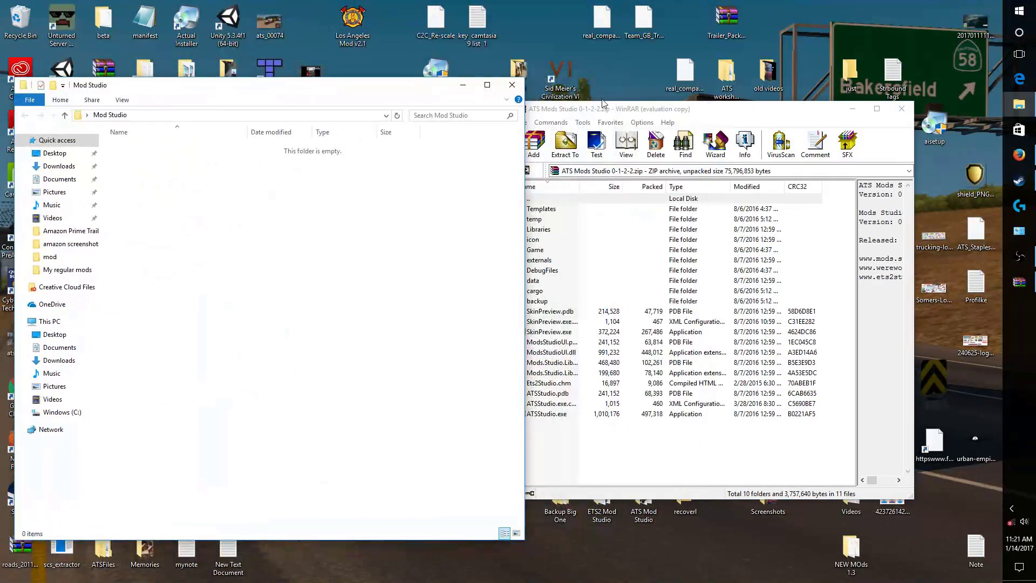
{"action": "left_click_drag", "start_coordinate": [624, 108], "coordinate": [677, 87]}
{"action": "left_click_drag", "start_coordinate": [652, 443], "coordinate": [278, 237]}
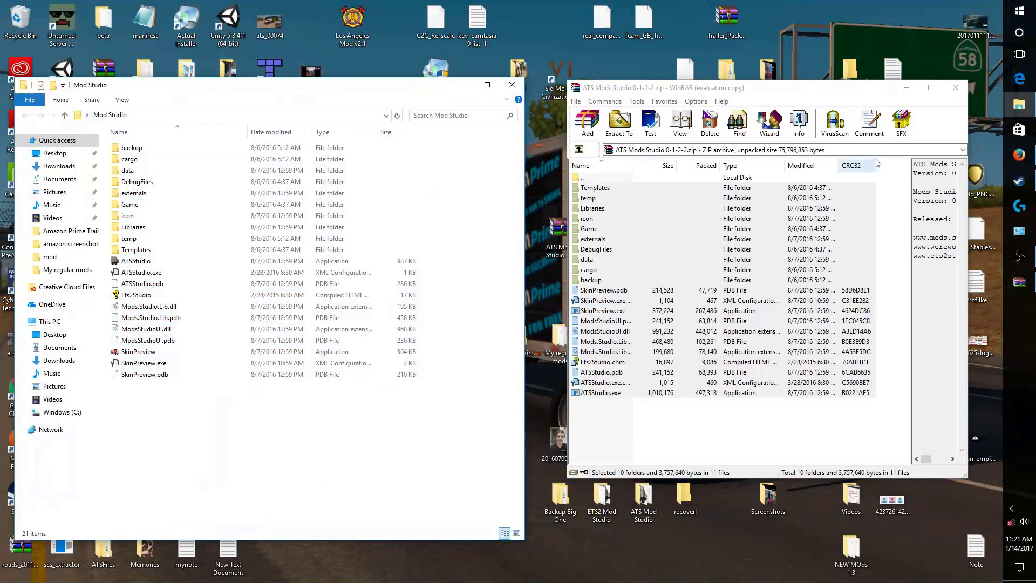
{"action": "left_click", "coordinate": [955, 87]}
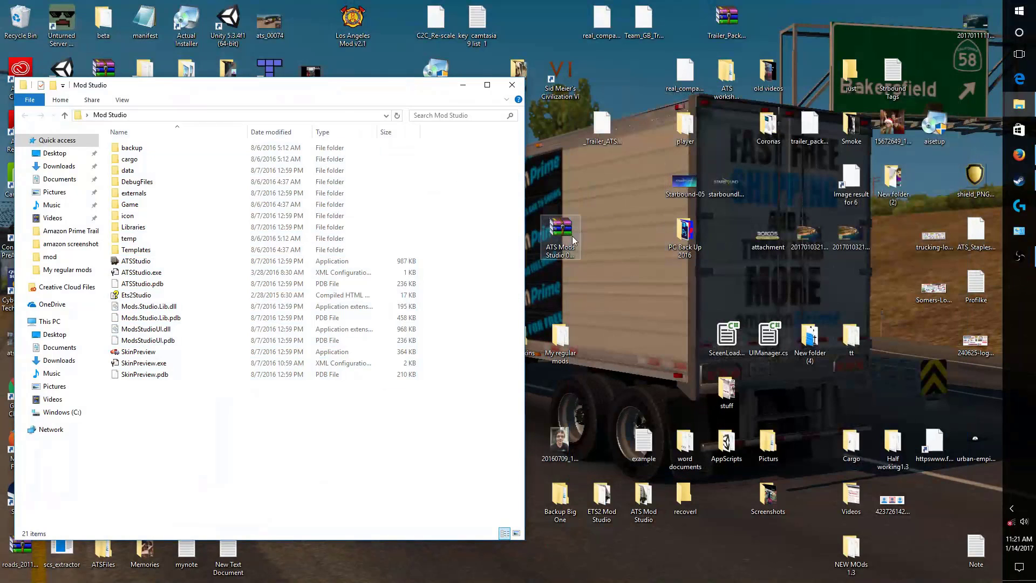
Launch the ATSStudio application from the Mod Studio folder, allowing it to run despite the SmartScreen prompt
{"action": "left_click_drag", "start_coordinate": [573, 240], "coordinate": [614, 192]}
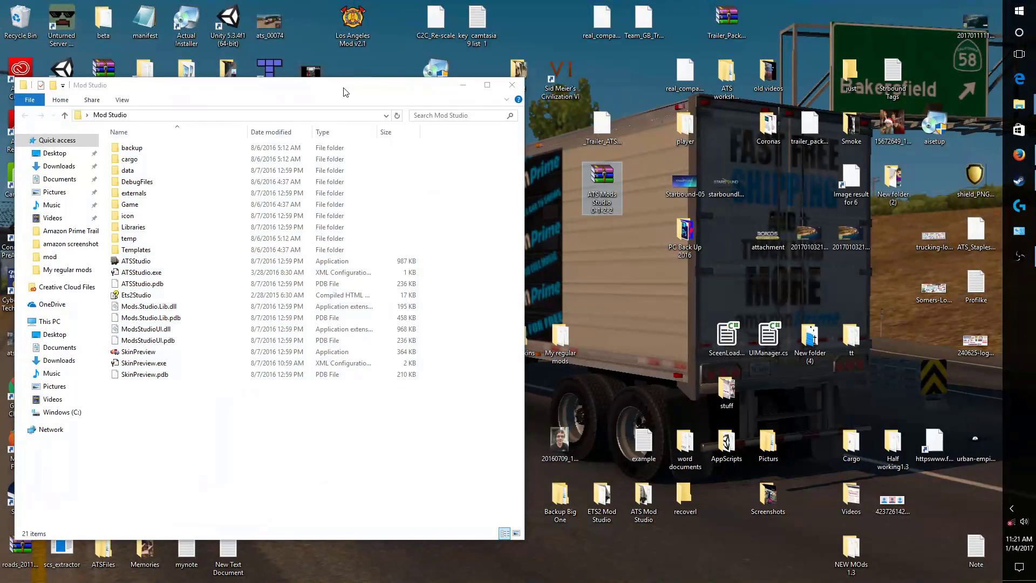
{"action": "left_click_drag", "start_coordinate": [343, 92], "coordinate": [702, 94]}
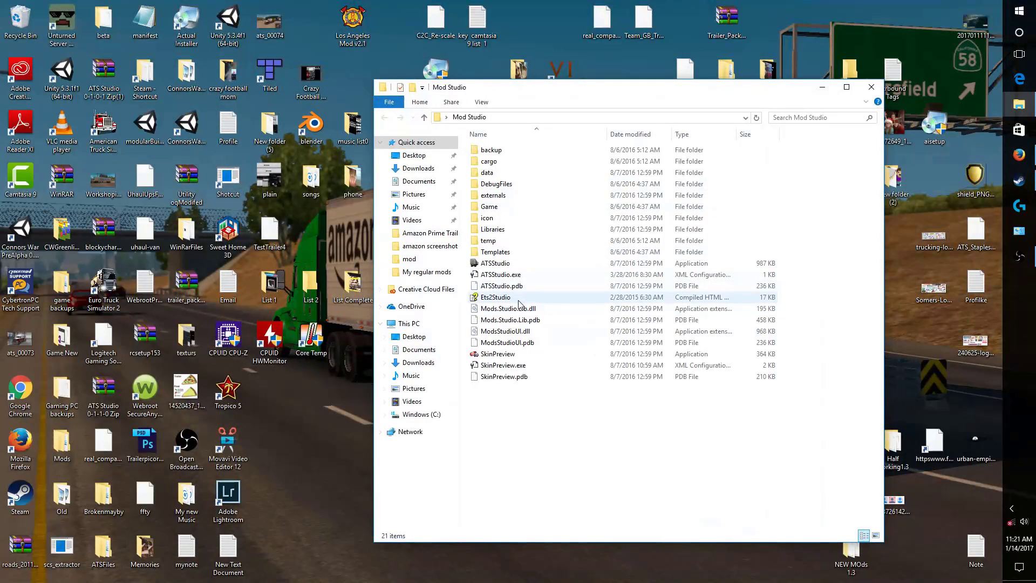
{"action": "left_click", "coordinate": [522, 268]}
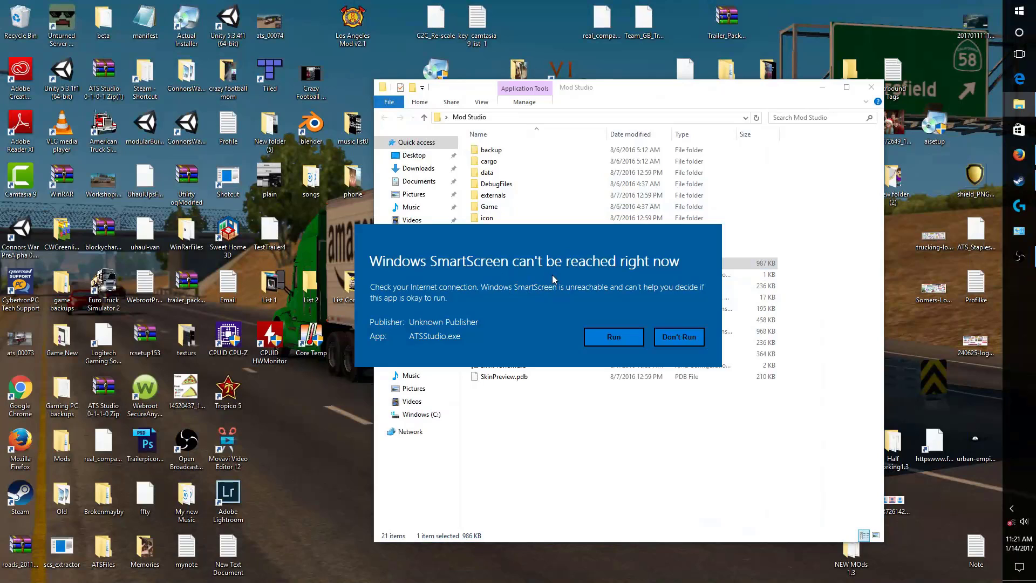
{"action": "left_click", "coordinate": [601, 341]}
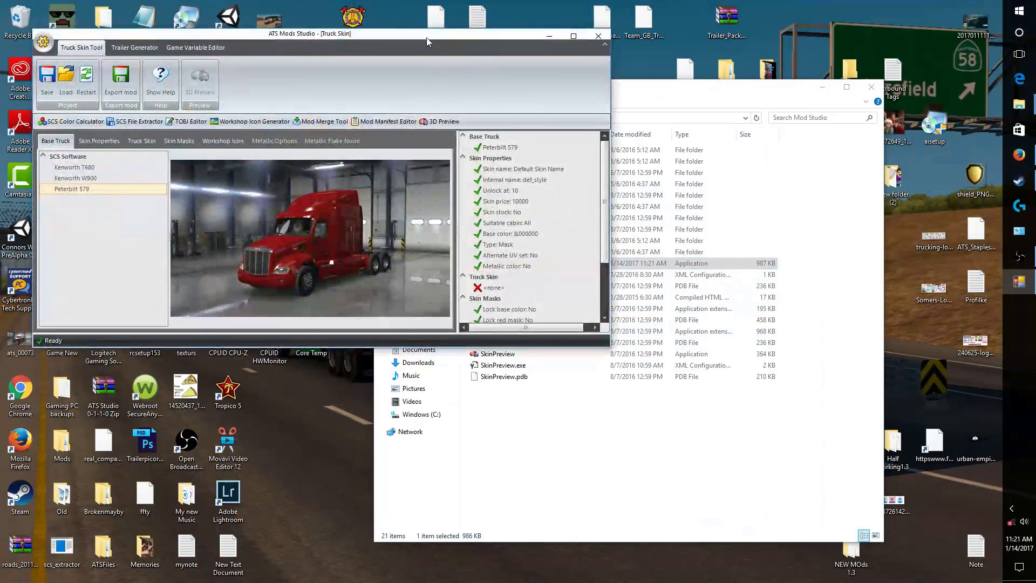
{"action": "left_click_drag", "start_coordinate": [426, 38], "coordinate": [619, 82]}
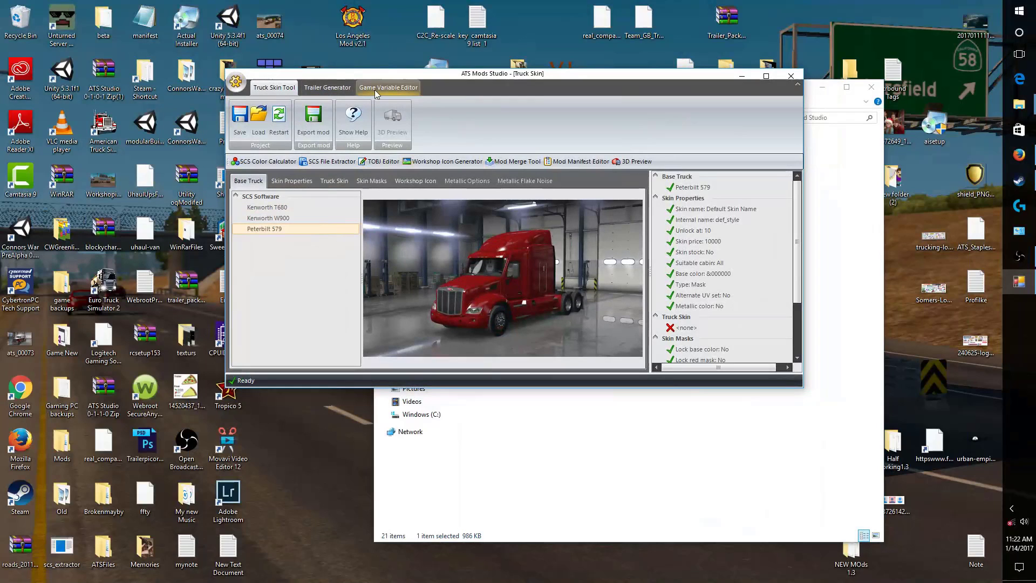
Preview several trailer bases in the Trailer Generator, choose Reefer, and open the trailer skin settings
{"action": "left_click", "coordinate": [329, 89]}
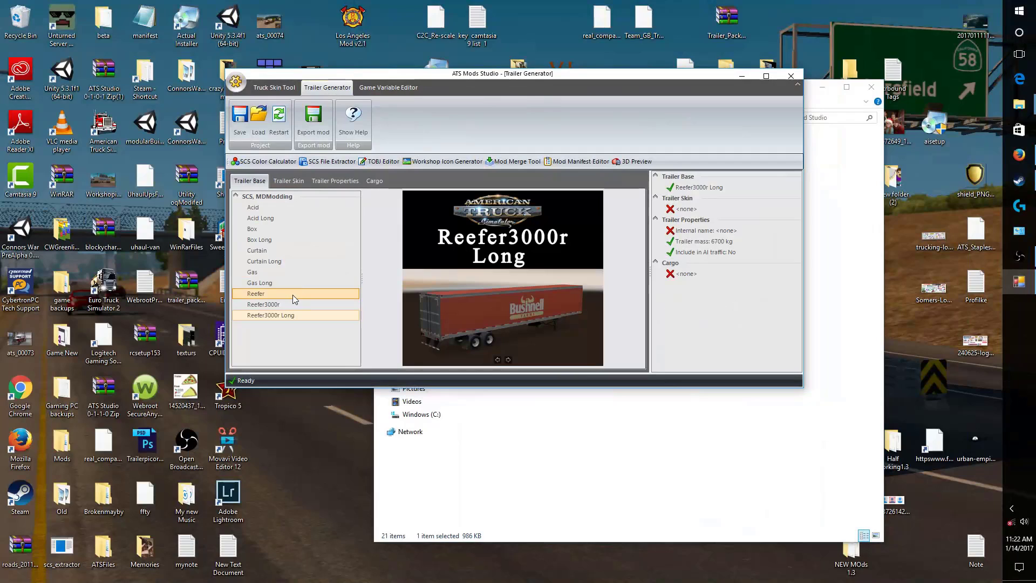
{"action": "left_click", "coordinate": [279, 209]}
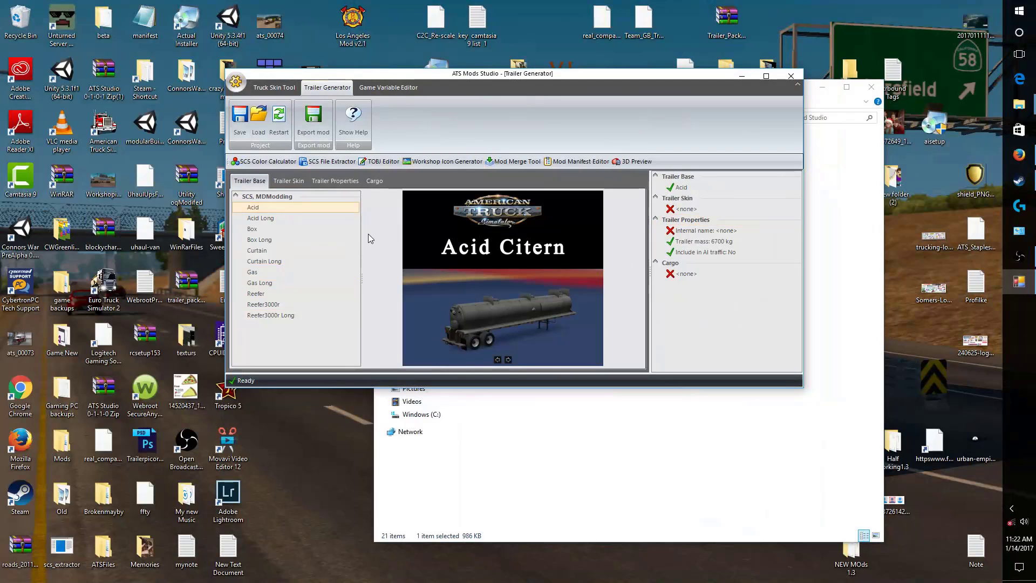
{"action": "left_click", "coordinate": [283, 263]}
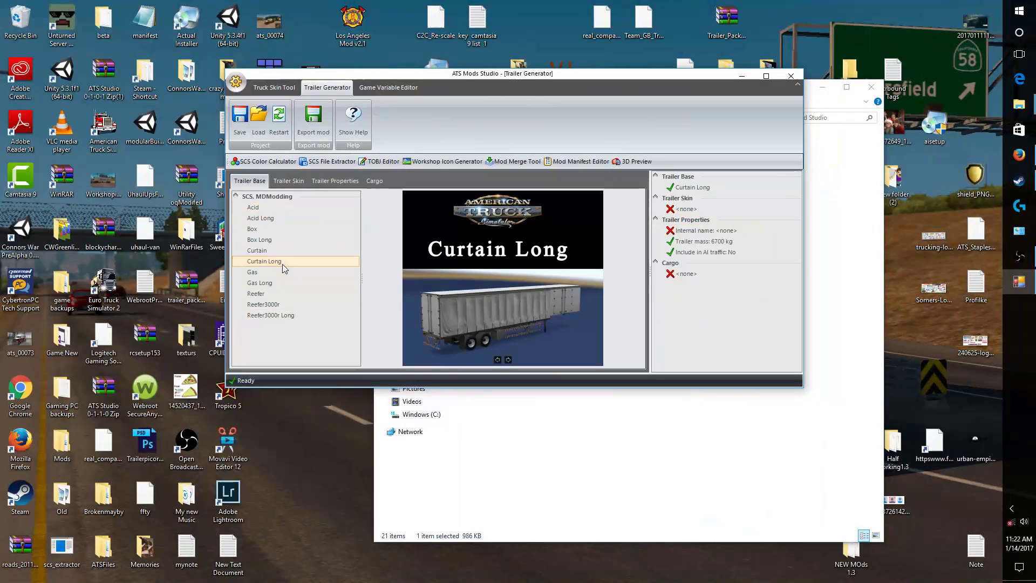
{"action": "left_click", "coordinate": [286, 319]}
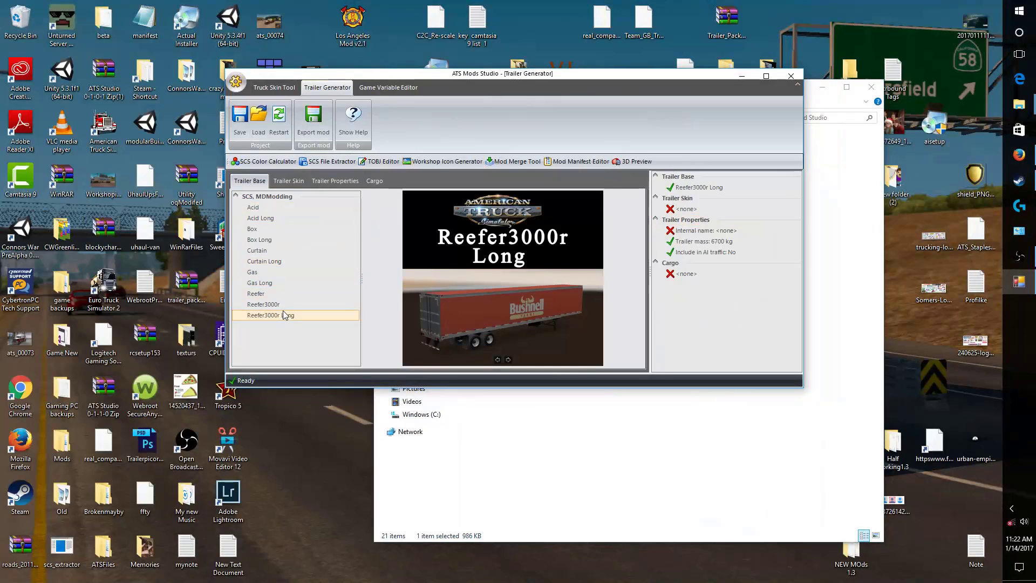
{"action": "left_click", "coordinate": [280, 295]}
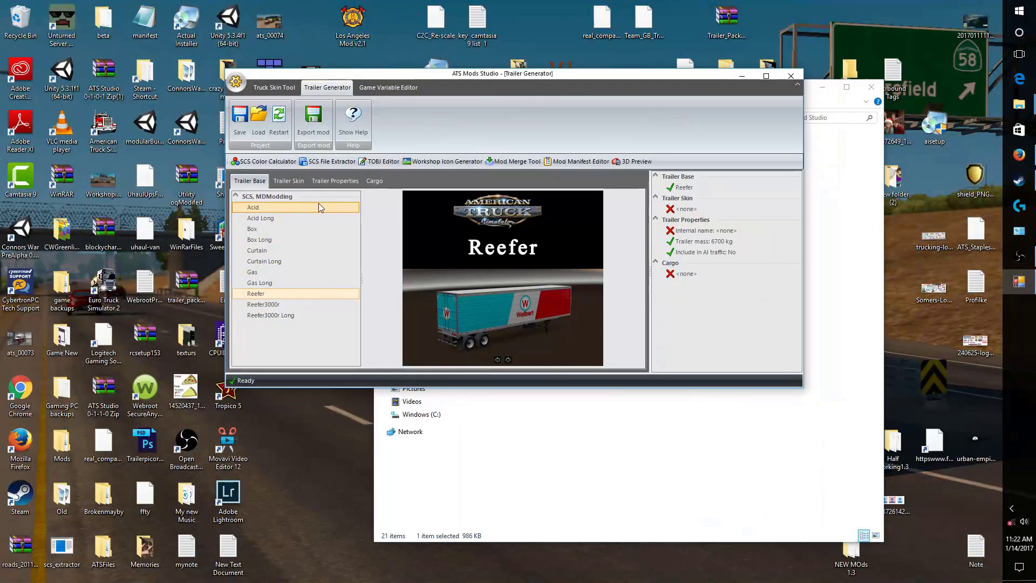
{"action": "left_click", "coordinate": [290, 184]}
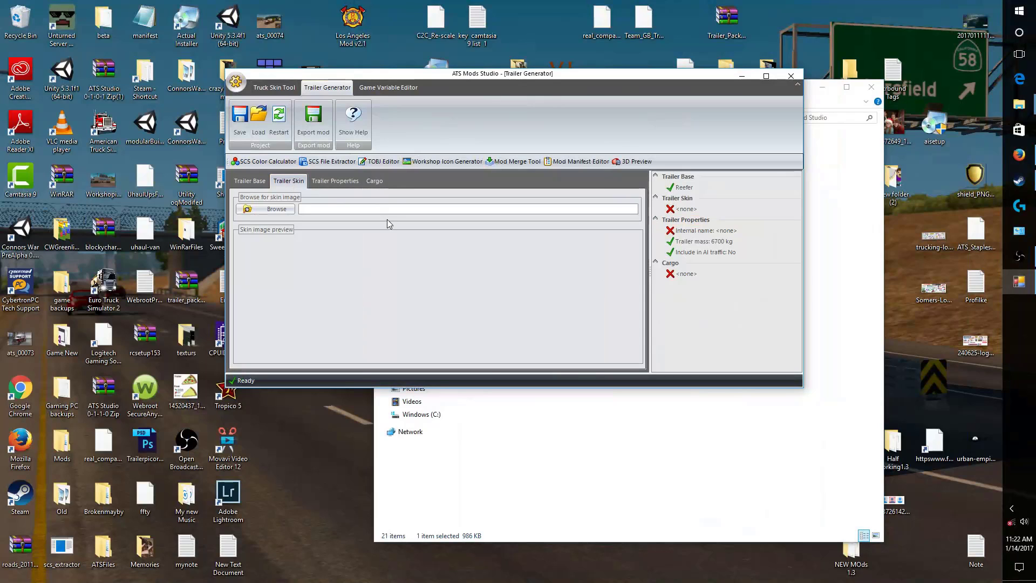
Bring up the Mod Studio folder and open data, trailers, default and its ATS_Reefer folder
{"action": "left_click", "coordinate": [841, 105]}
{"action": "left_click_drag", "start_coordinate": [746, 101], "coordinate": [693, 99]}
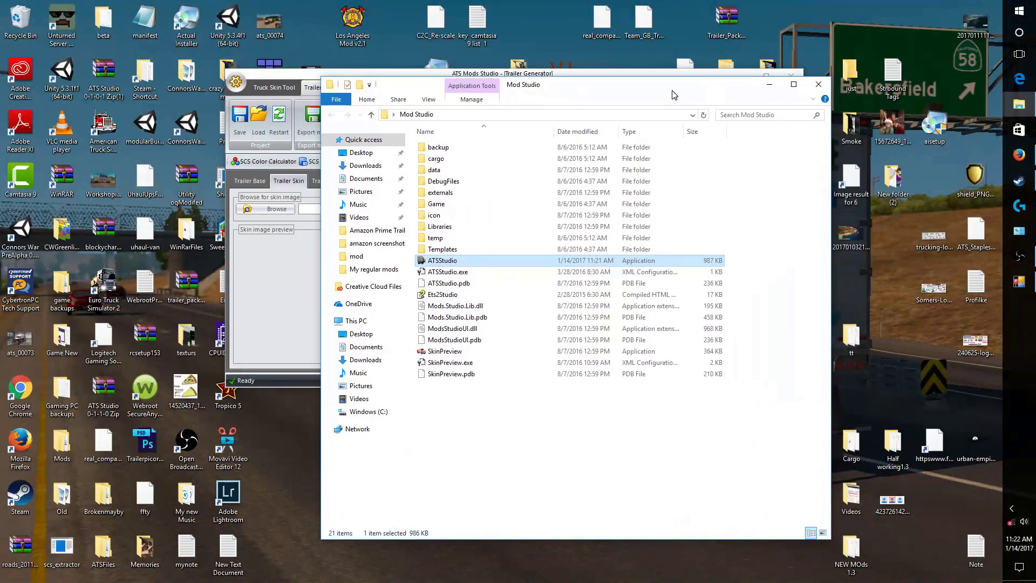
{"action": "double_click", "coordinate": [467, 170]}
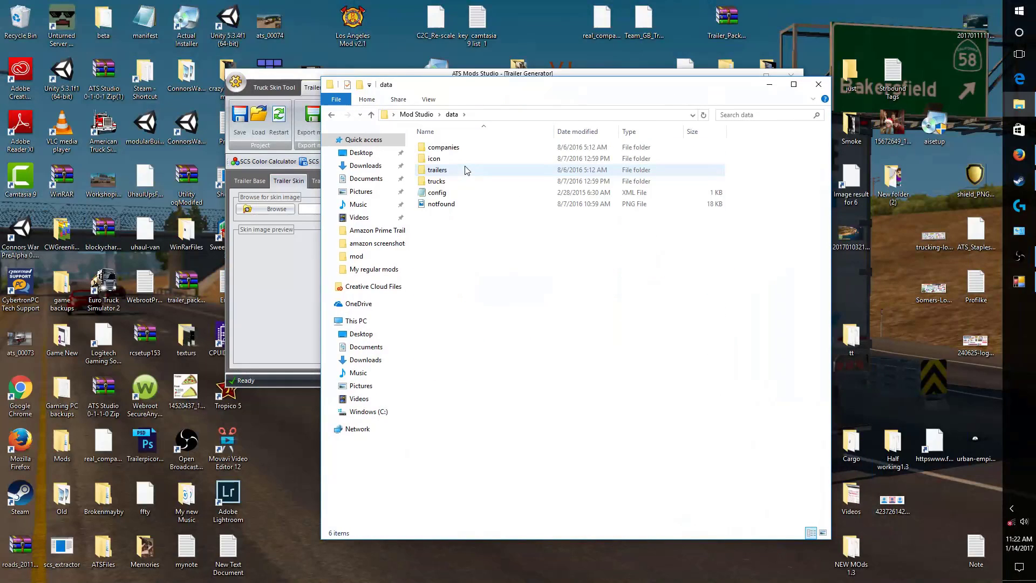
{"action": "double_click", "coordinate": [467, 171]}
{"action": "left_click", "coordinate": [467, 150]}
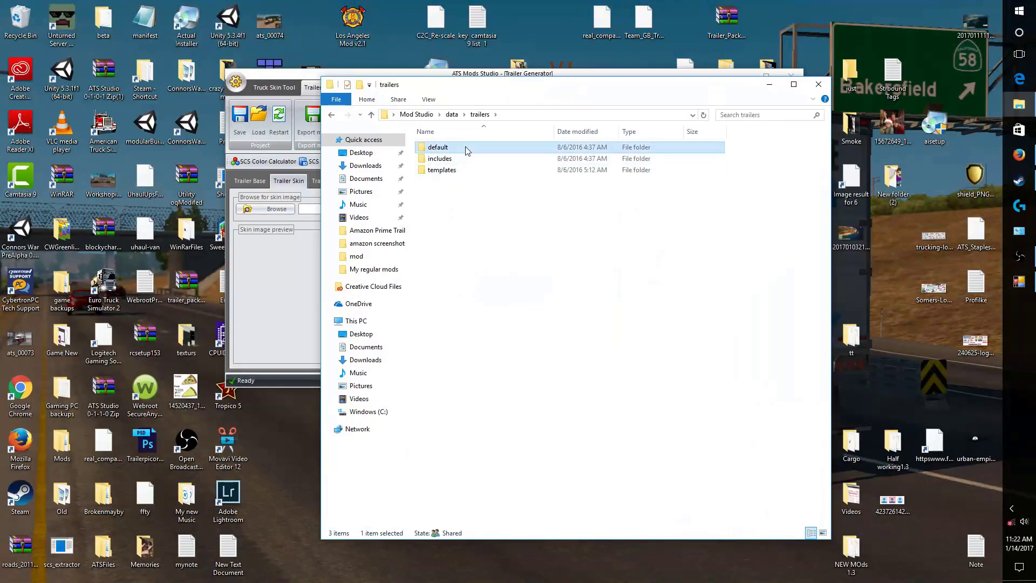
{"action": "double_click", "coordinate": [467, 151]}
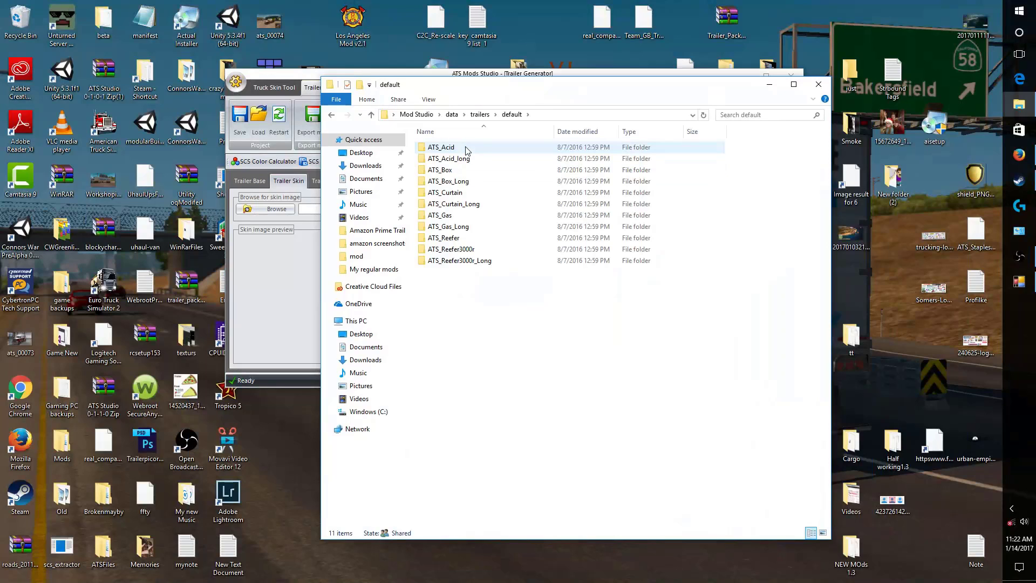
{"action": "double_click", "coordinate": [478, 237]}
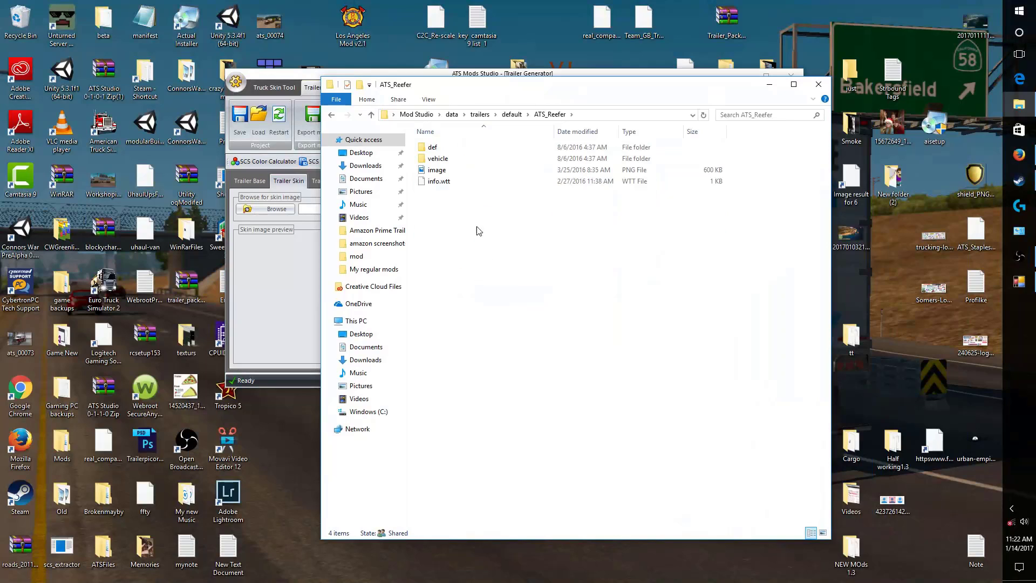
Open the Reefer's textures folder inside vehicle, trailer_eu, {{InternalName}}
{"action": "double_click", "coordinate": [438, 158]}
{"action": "left_click", "coordinate": [454, 148]}
{"action": "double_click", "coordinate": [454, 150]}
{"action": "double_click", "coordinate": [467, 151]}
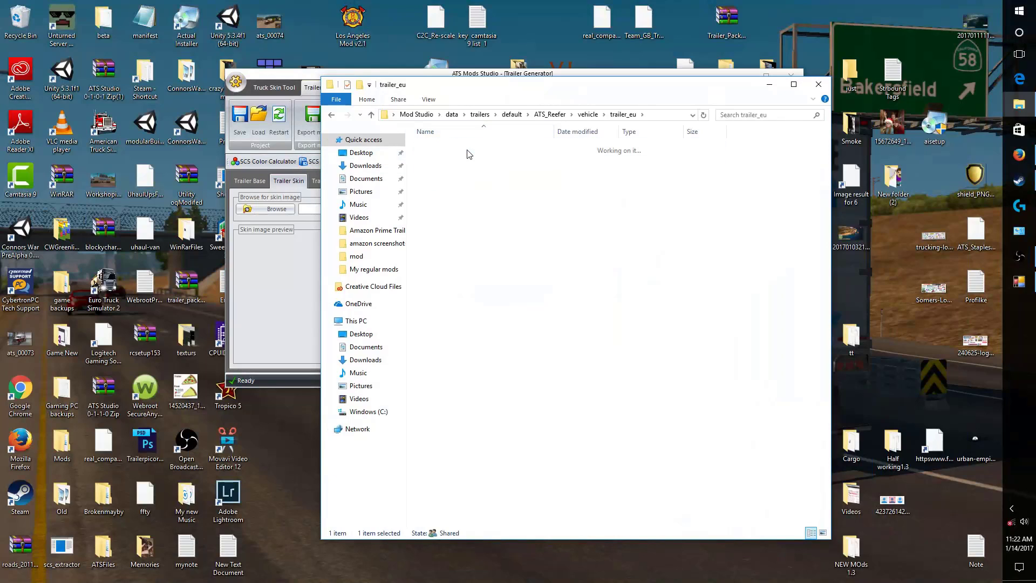
{"action": "double_click", "coordinate": [471, 160]}
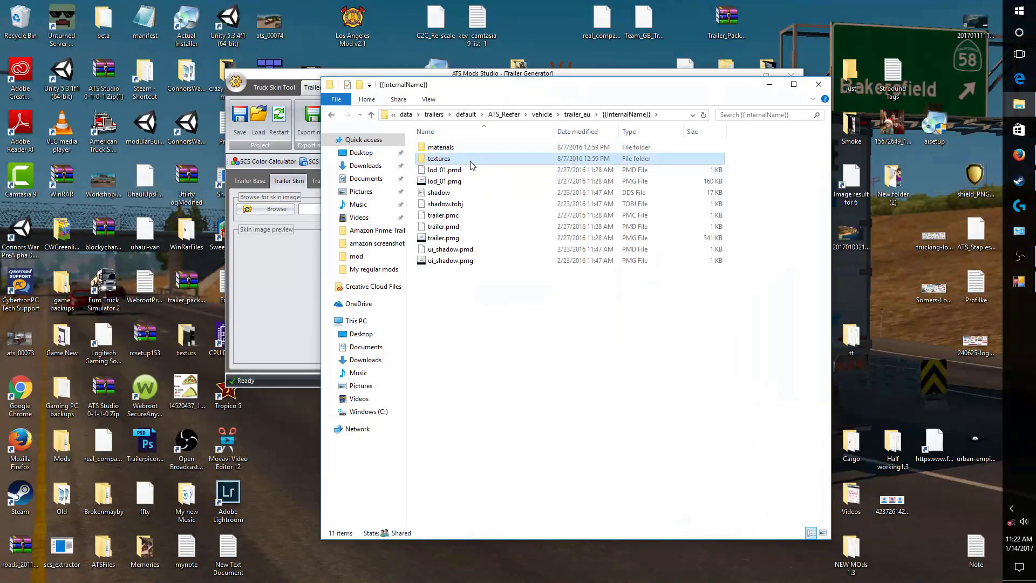
Copy the plain DDS texture from the textures folder to the desktop and close the folder window
{"action": "left_click", "coordinate": [460, 170]}
{"action": "right_click", "coordinate": [461, 171]}
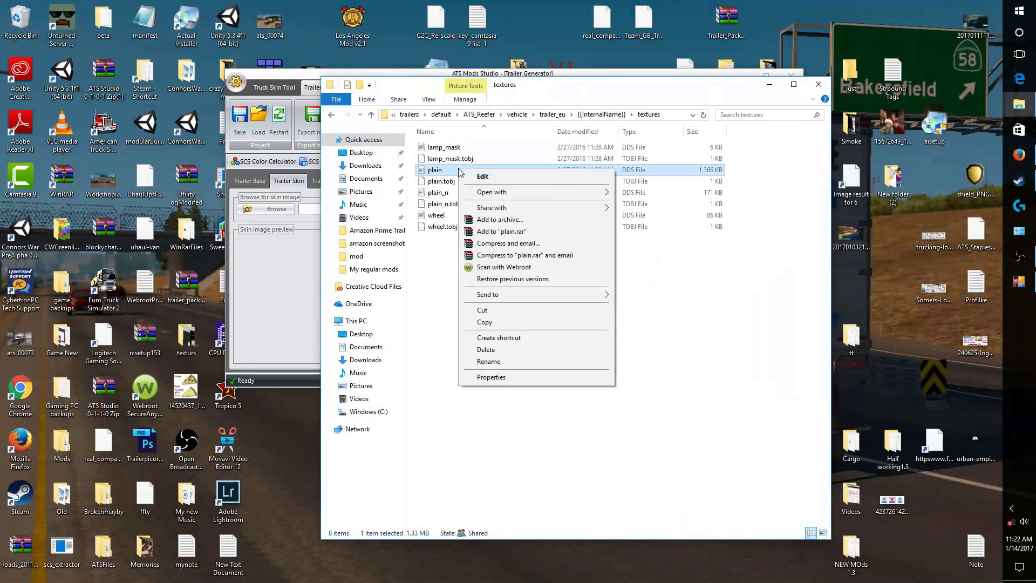
{"action": "left_click", "coordinate": [513, 324]}
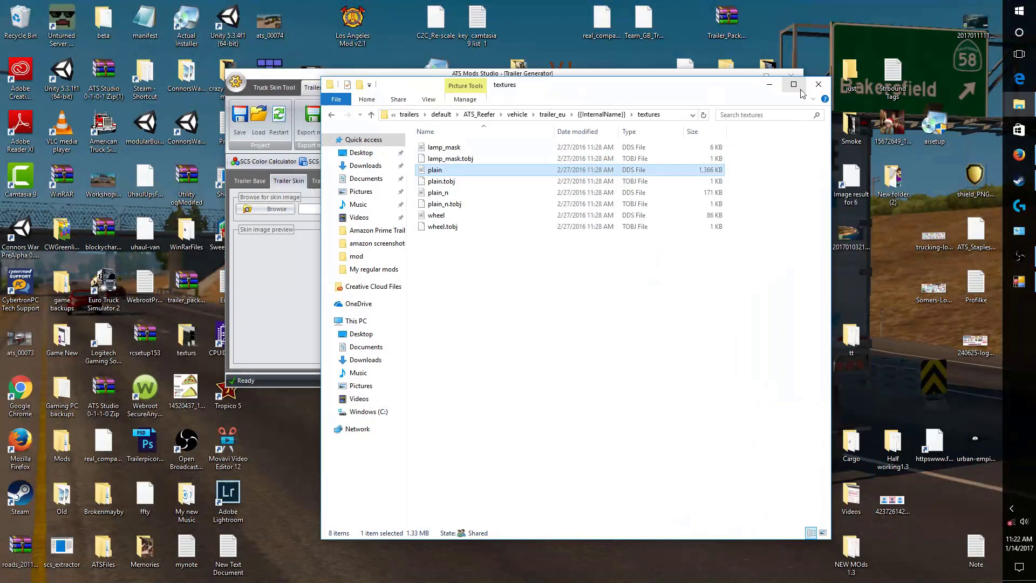
{"action": "left_click", "coordinate": [819, 84]}
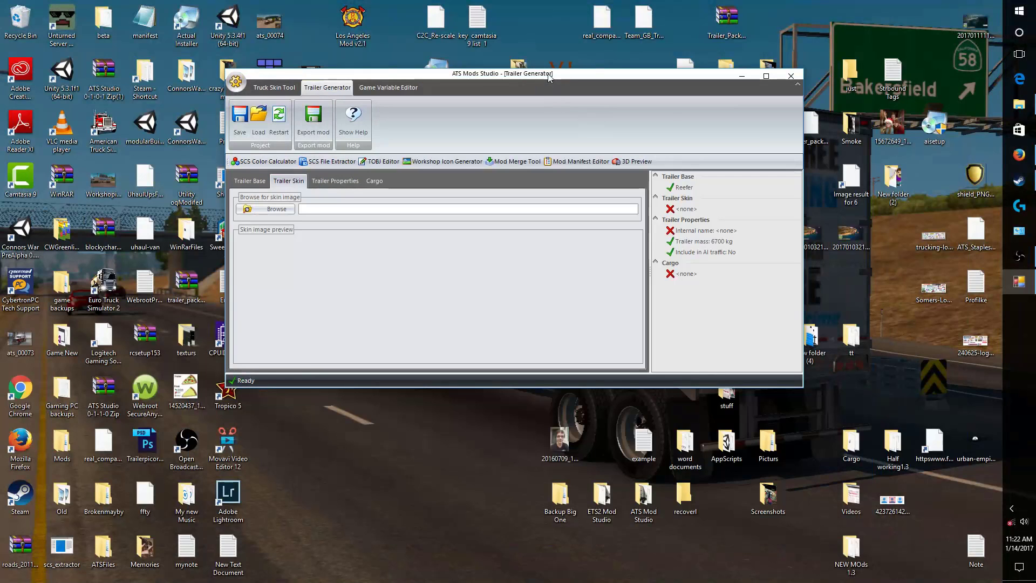
{"action": "left_click_drag", "start_coordinate": [550, 76], "coordinate": [534, 308]}
{"action": "right_click", "coordinate": [460, 200]}
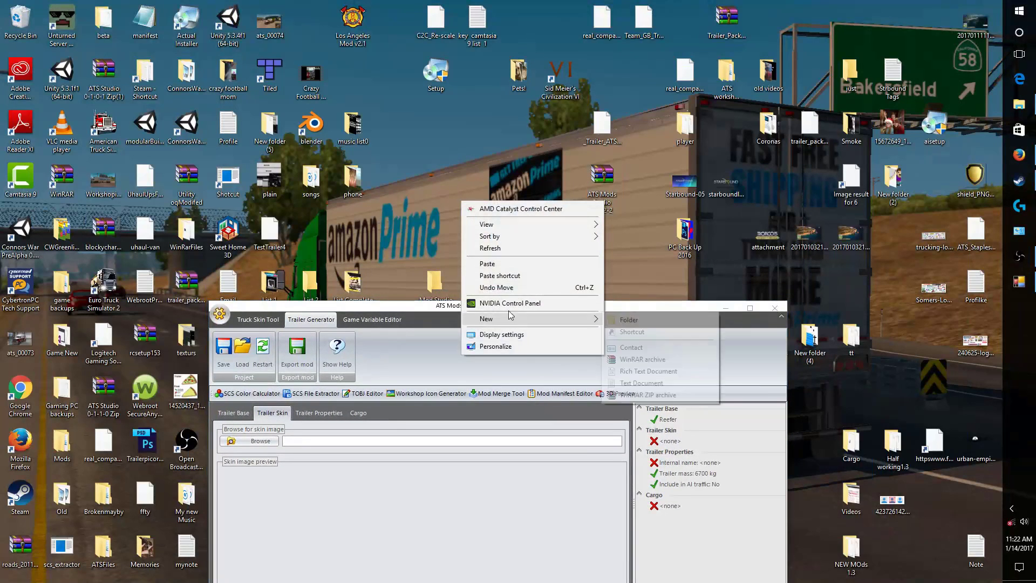
{"action": "left_click", "coordinate": [488, 263]}
{"action": "left_click", "coordinate": [477, 211]}
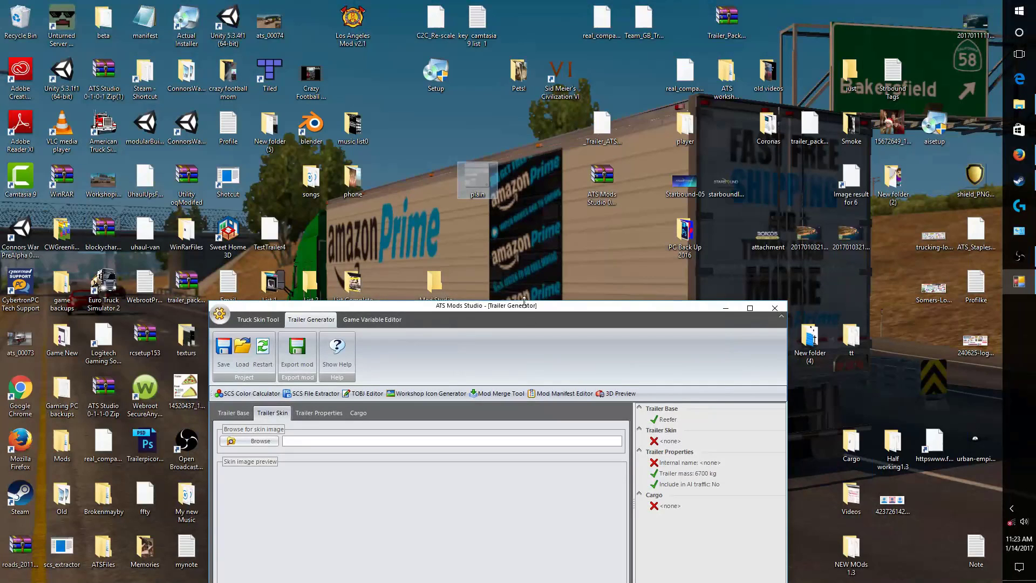
Open the desktop copy of plain in Adobe Photoshop CC 2017, loading the DDS image using default sizes
{"action": "left_click_drag", "start_coordinate": [523, 311], "coordinate": [523, 240]}
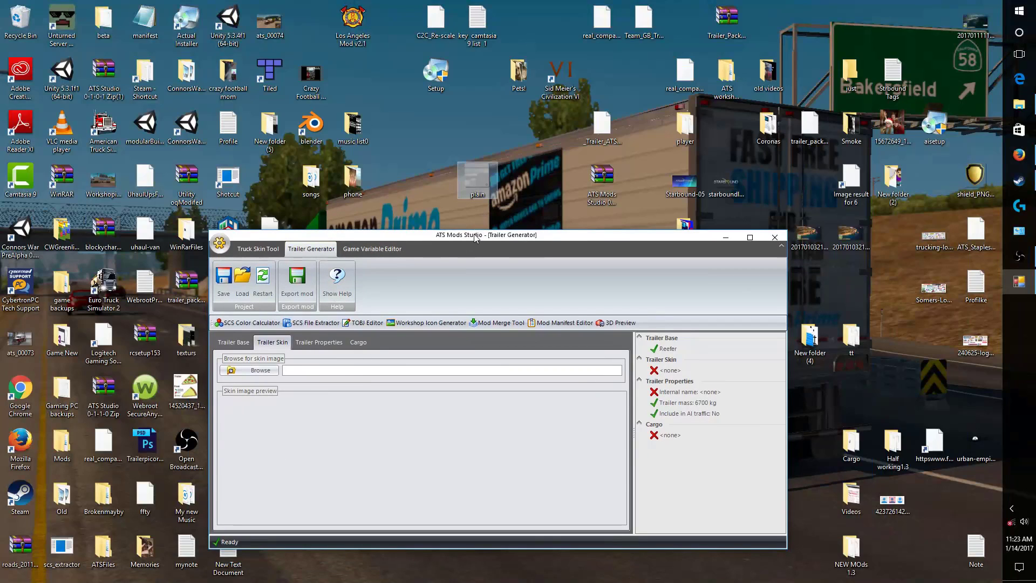
{"action": "left_click_drag", "start_coordinate": [481, 247], "coordinate": [510, 244]}
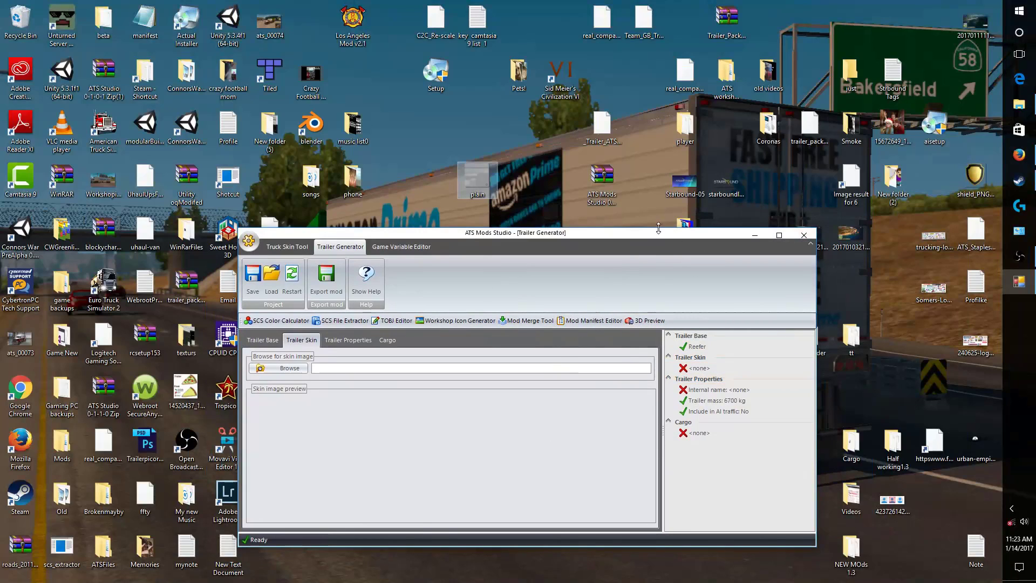
{"action": "right_click", "coordinate": [484, 185]}
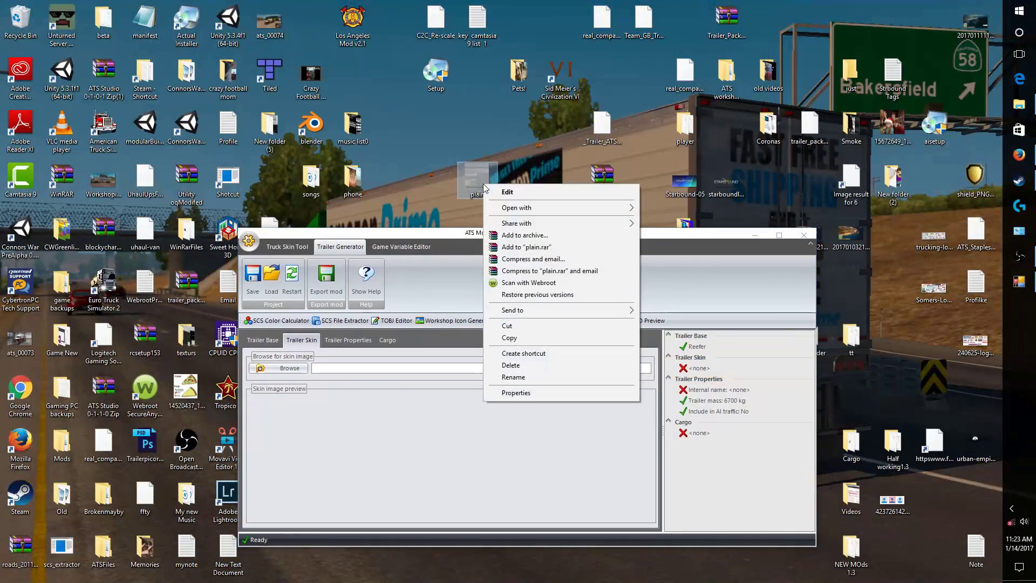
{"action": "mouse_move", "coordinate": [514, 210]}
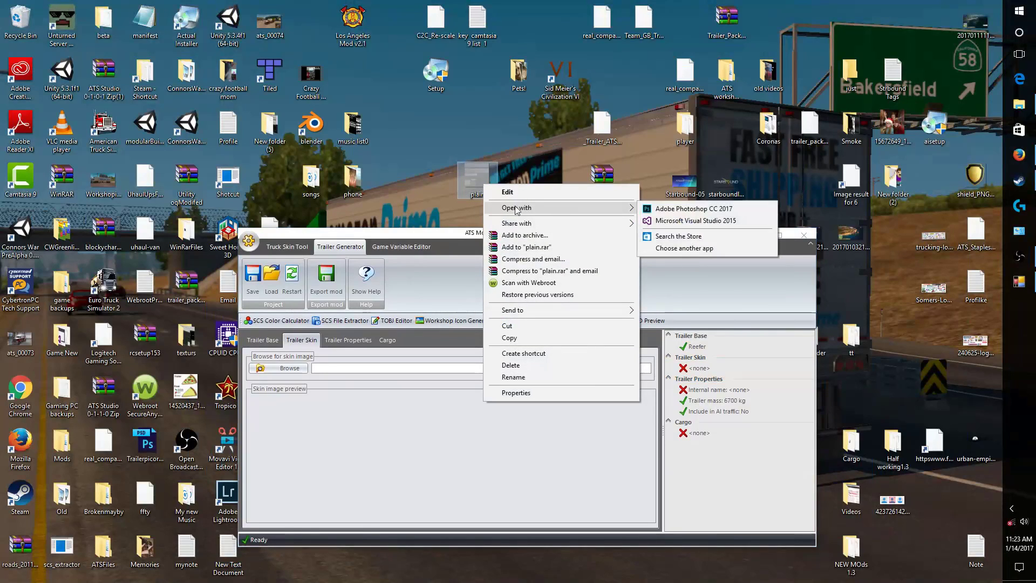
{"action": "left_click", "coordinate": [689, 209]}
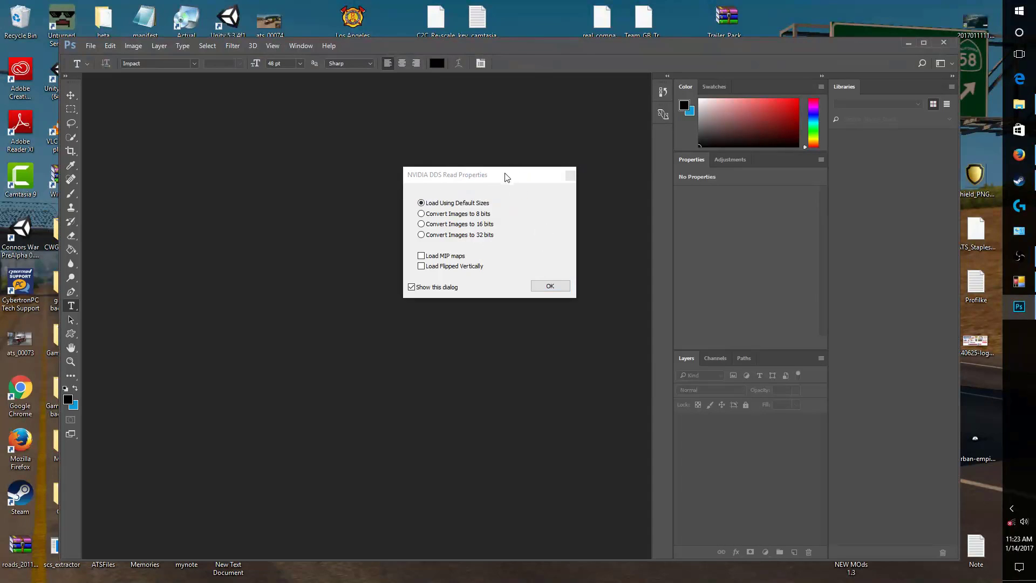
{"action": "left_click", "coordinate": [550, 286]}
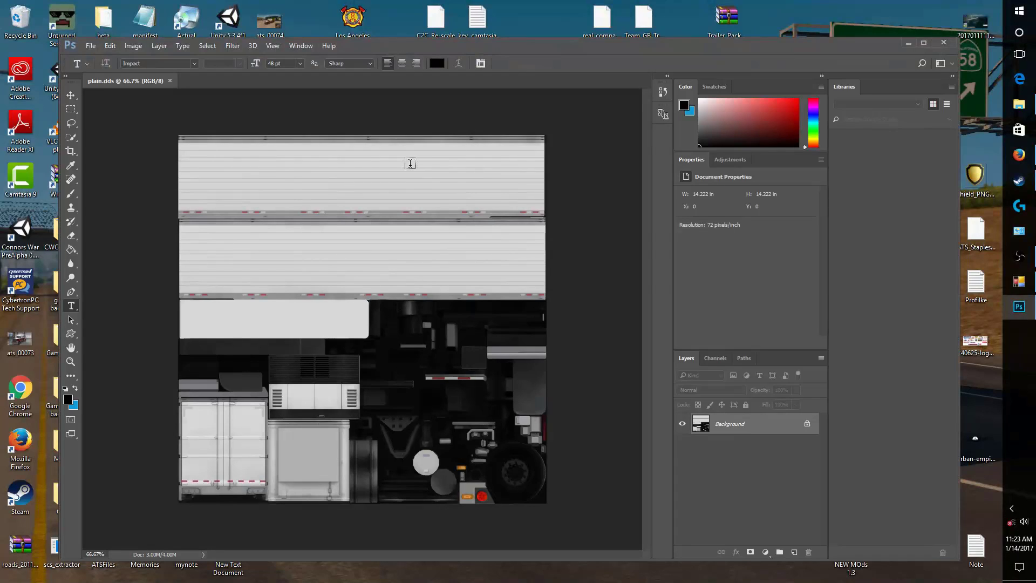
Add the text "this is a test" near the left end of the texture's upper trailer side
{"action": "left_click", "coordinate": [230, 180]}
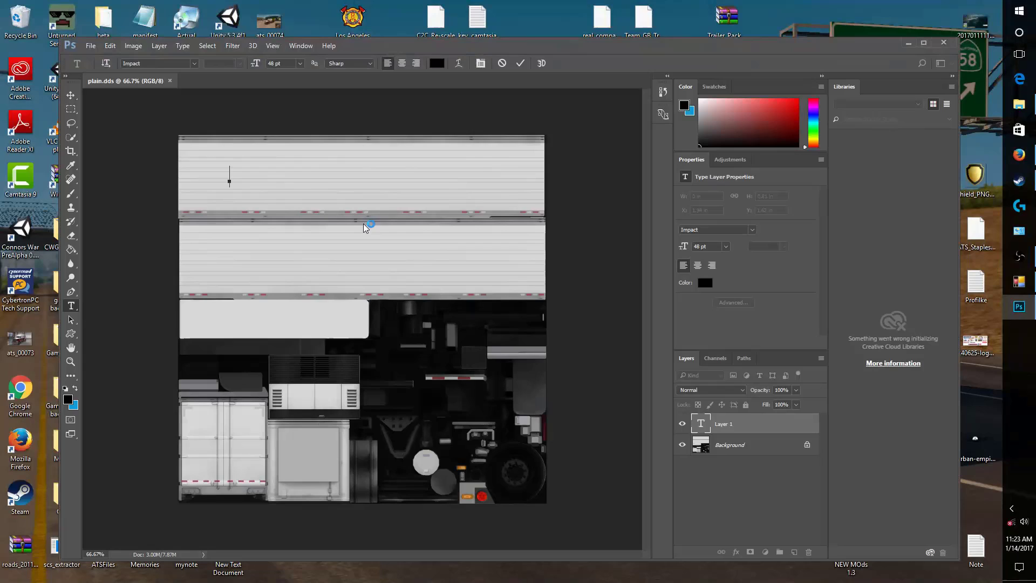
{"action": "type", "text": "this is a "}
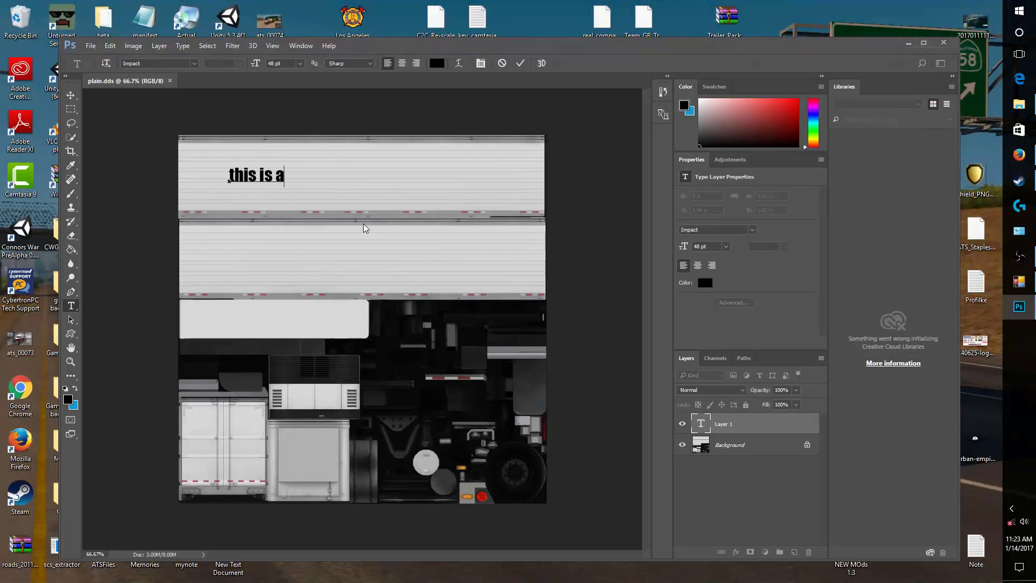
{"action": "type", "text": "test"}
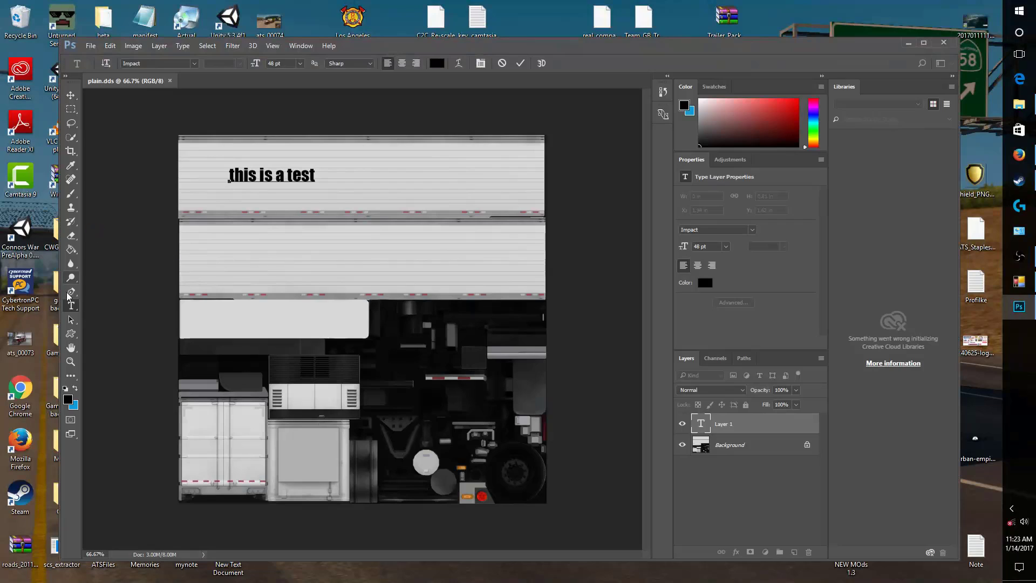
{"action": "key", "text": "Return"}
{"action": "left_click", "coordinate": [303, 265]}
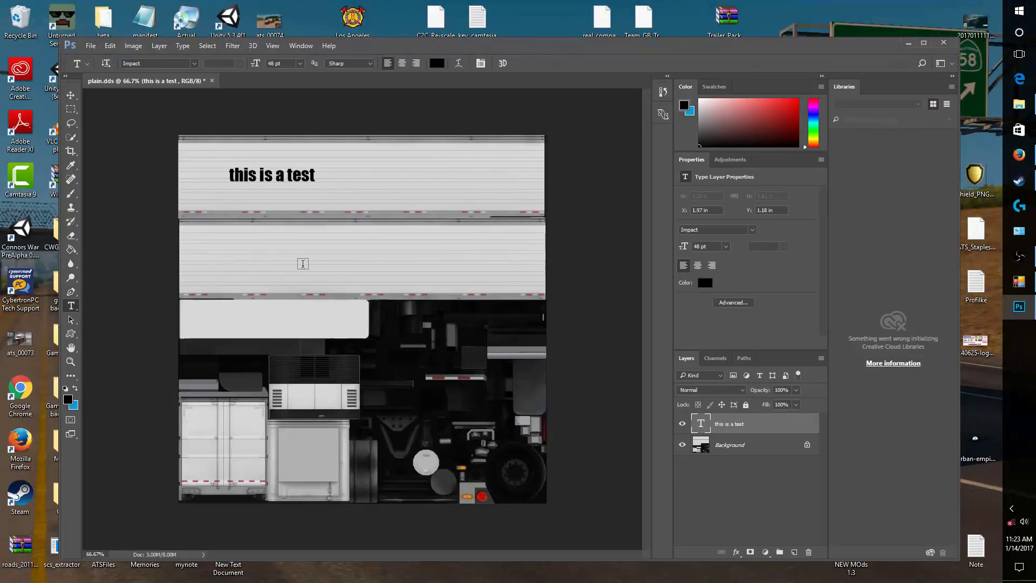
Add a second text "this is a test" around the middle of the texture's lower trailer side
{"action": "left_click", "coordinate": [302, 265]}
{"action": "type", "text": "this is "}
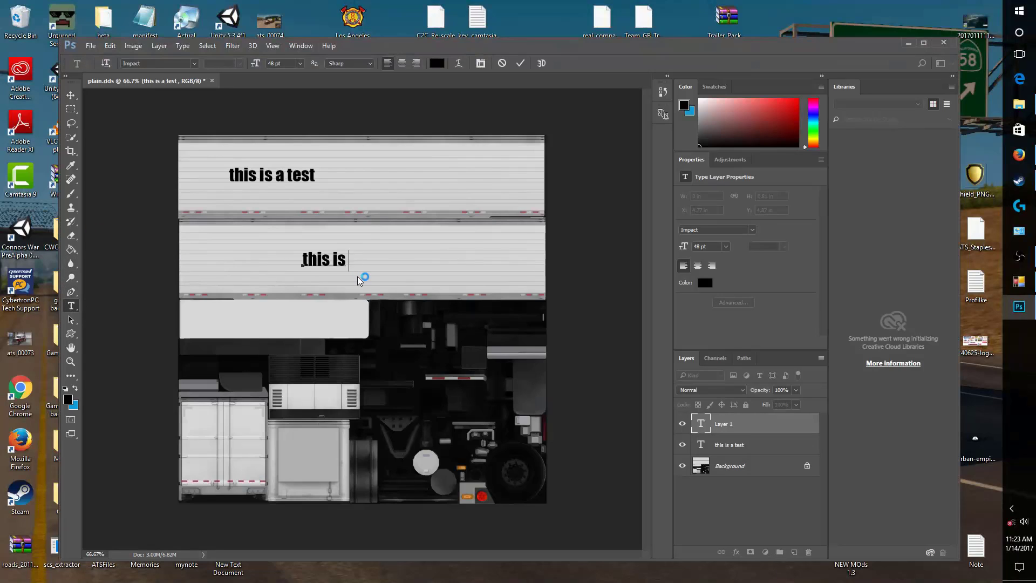
{"action": "type", "text": "a test"}
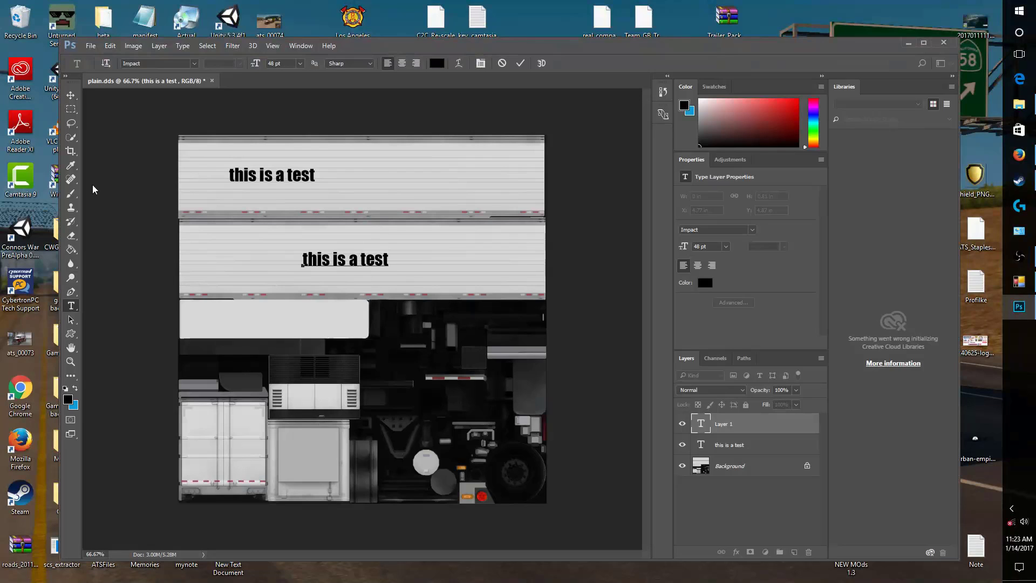
{"action": "key", "text": "ctrl+Return"}
Try to save the lettered texture to the desktop as plain in D3D/DDS format, replacing the existing file
{"action": "left_click", "coordinate": [90, 46]}
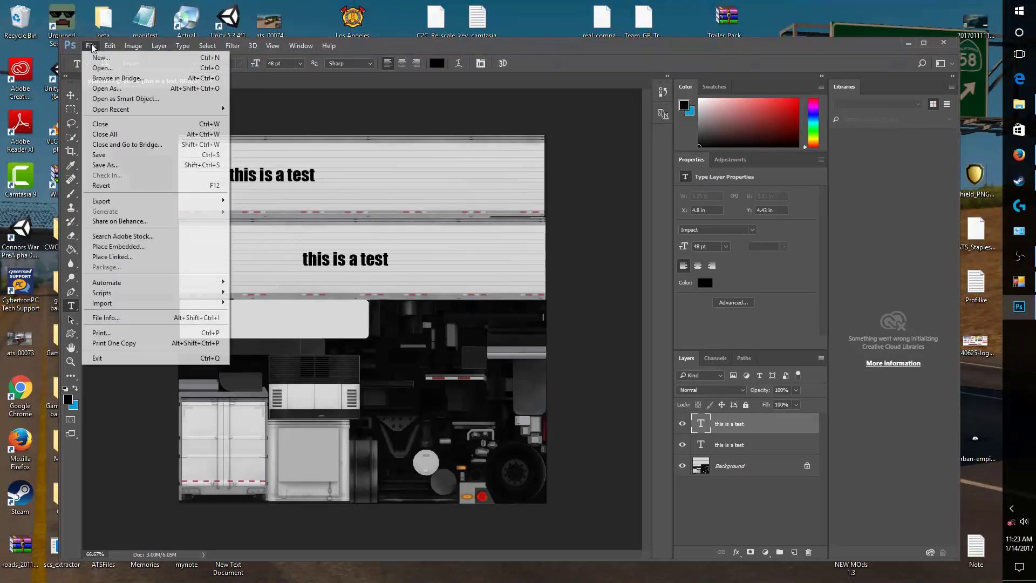
{"action": "left_click", "coordinate": [115, 165]}
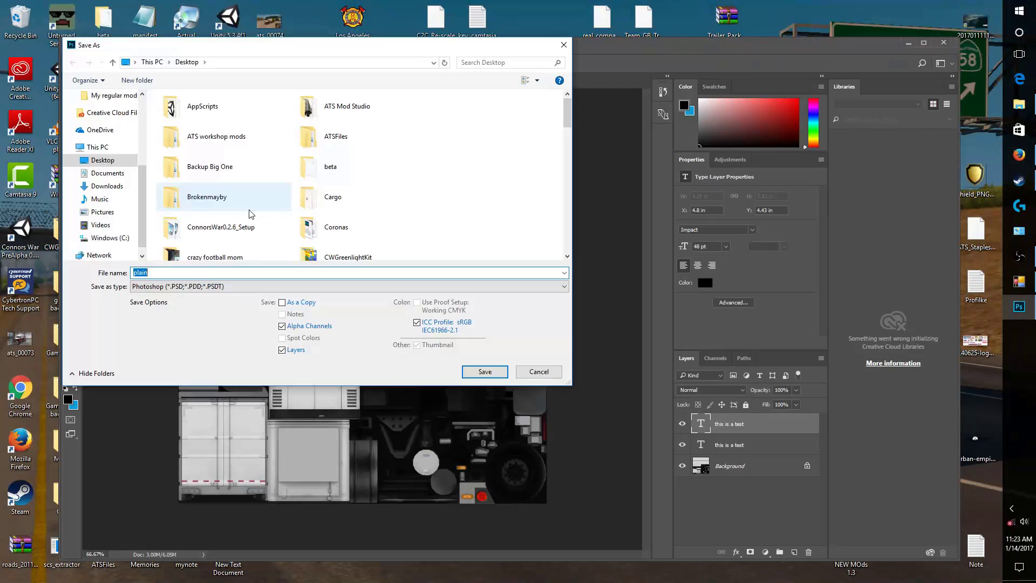
{"action": "left_click", "coordinate": [224, 287]}
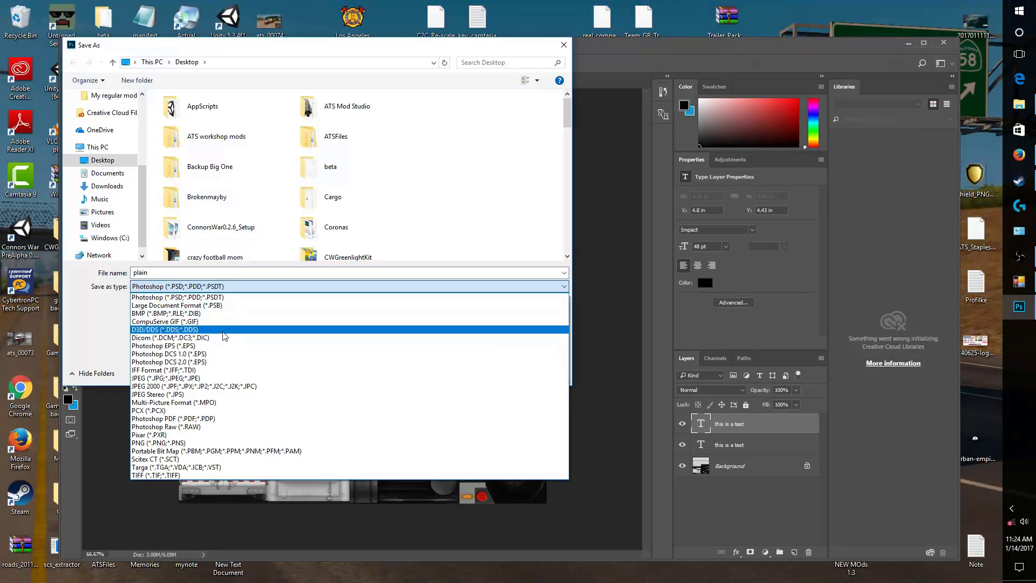
{"action": "left_click", "coordinate": [225, 335]}
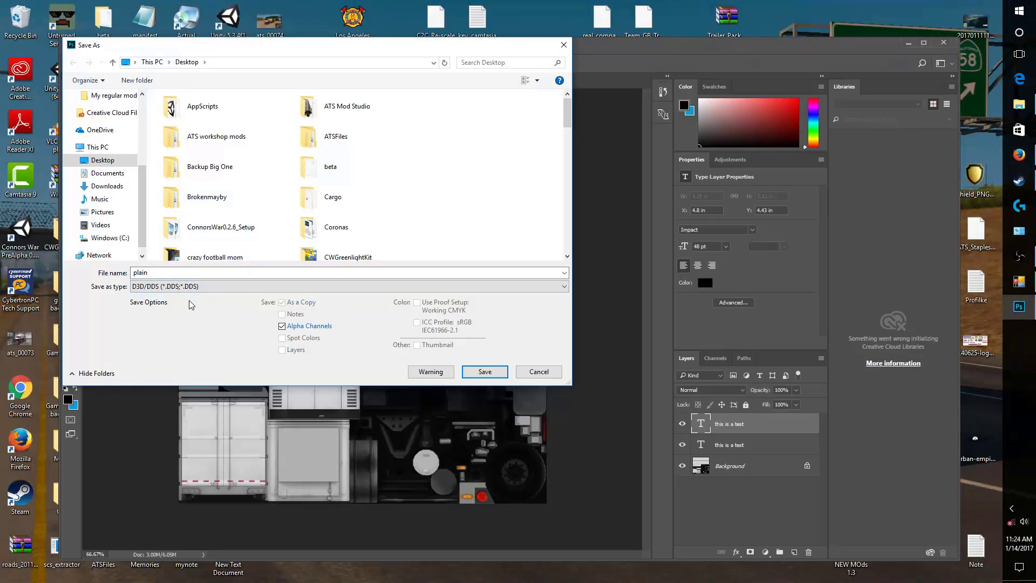
{"action": "left_click", "coordinate": [486, 371]}
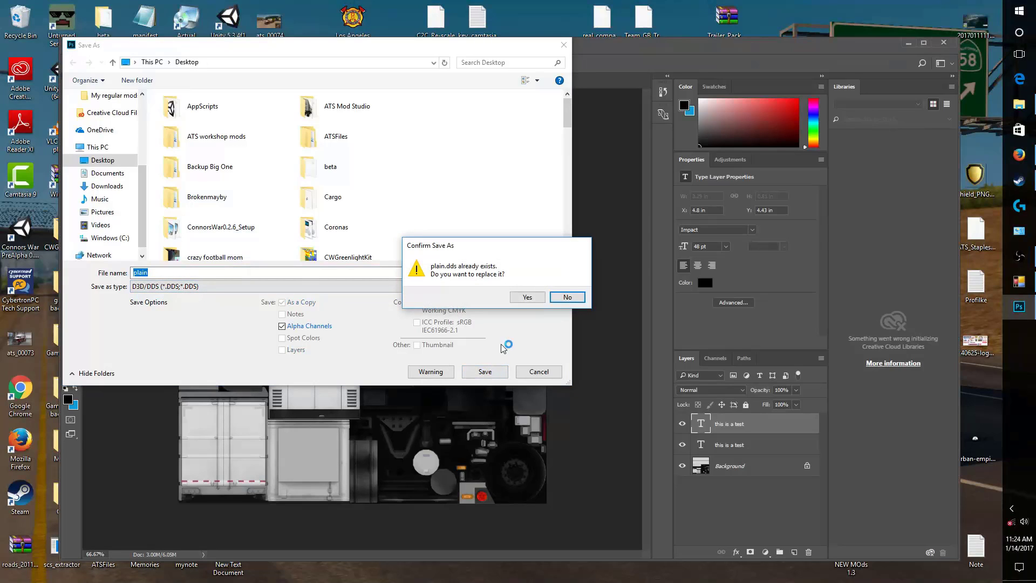
{"action": "left_click", "coordinate": [527, 297]}
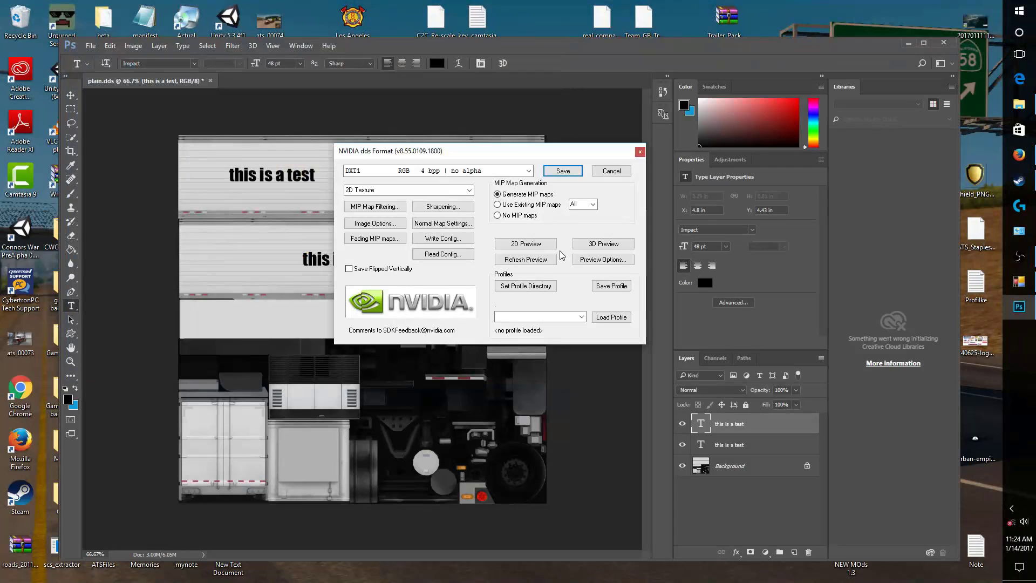
{"action": "left_click", "coordinate": [604, 172]}
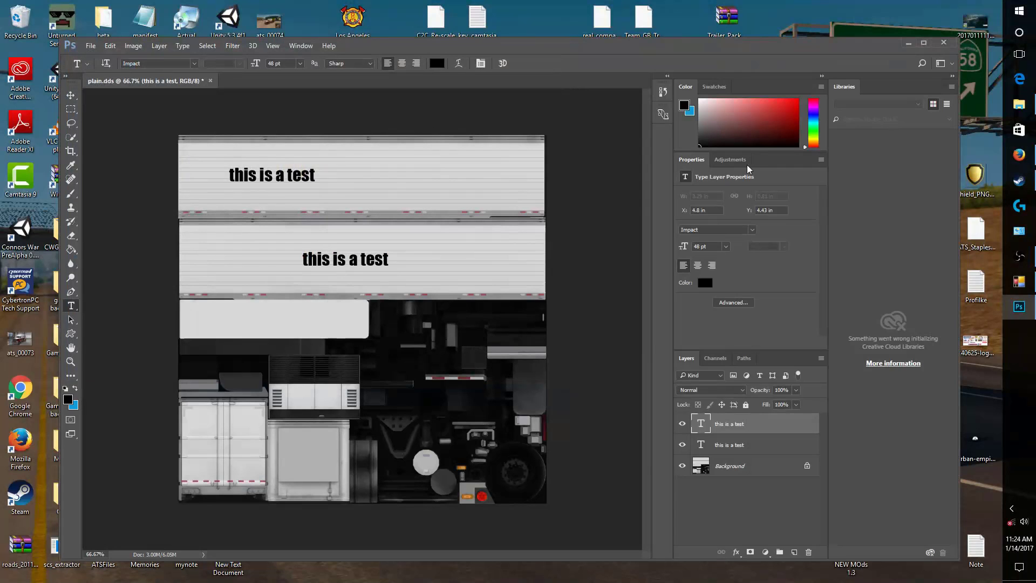
Switch to ATS Mods Studio and load plain from the Amazon Prime Trailer folder as the trailer's skin image
{"action": "left_click", "coordinate": [909, 45]}
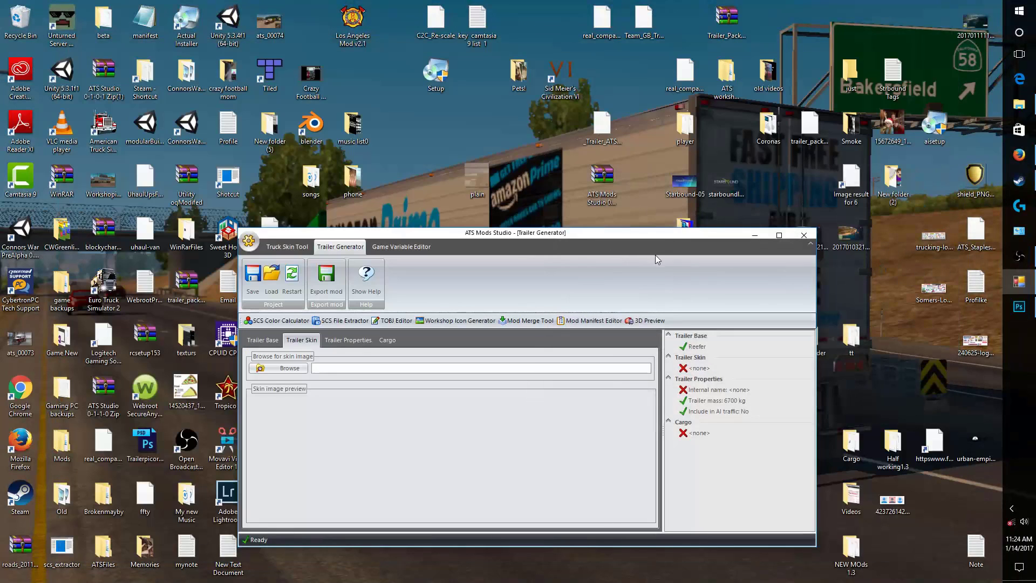
{"action": "left_click_drag", "start_coordinate": [640, 234], "coordinate": [630, 127]}
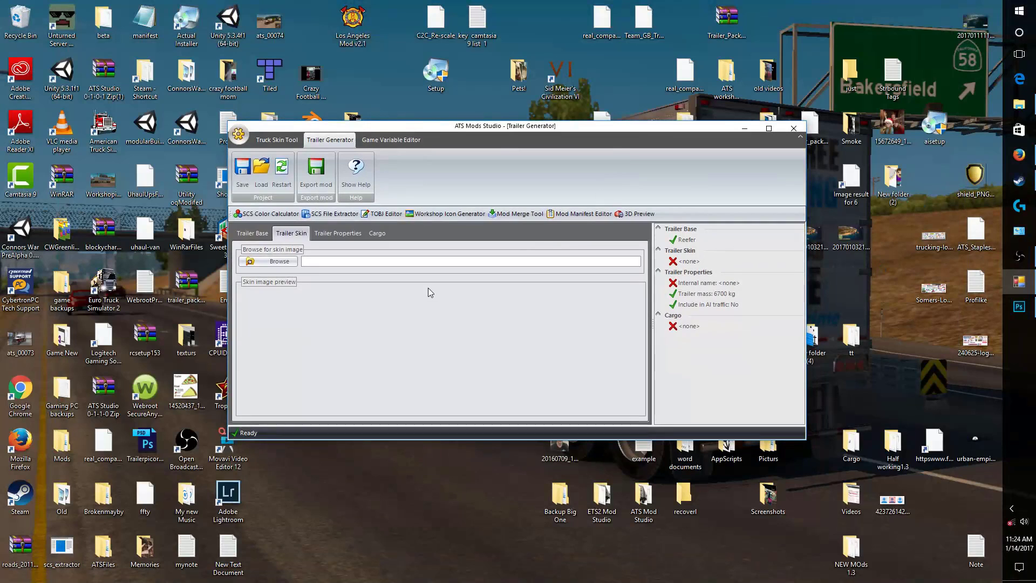
{"action": "left_click", "coordinate": [285, 261]}
{"action": "scroll", "coordinate": [378, 292], "scroll_direction": "down", "scroll_amount": 10}
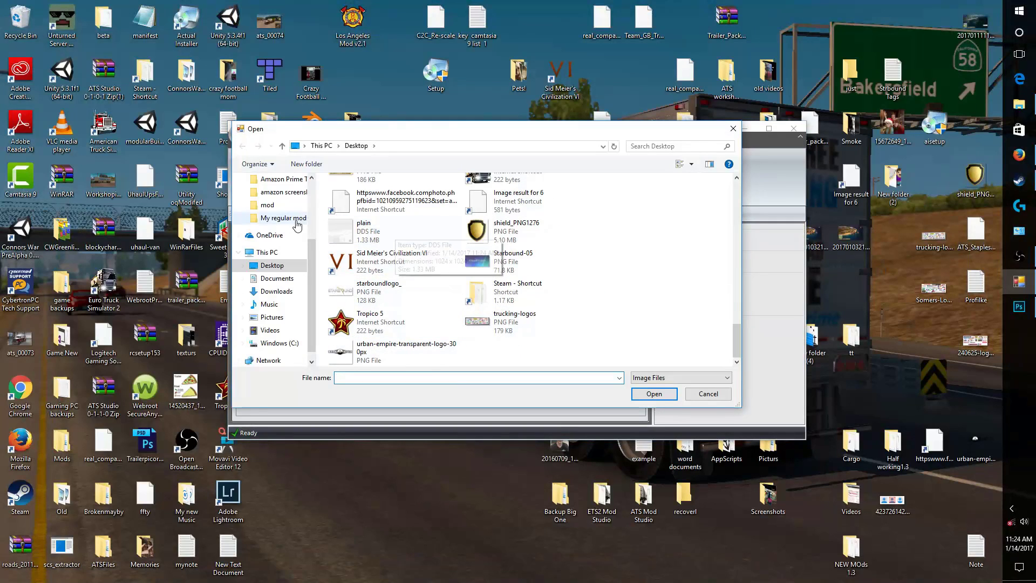
{"action": "scroll", "coordinate": [300, 244], "scroll_direction": "up", "scroll_amount": 1}
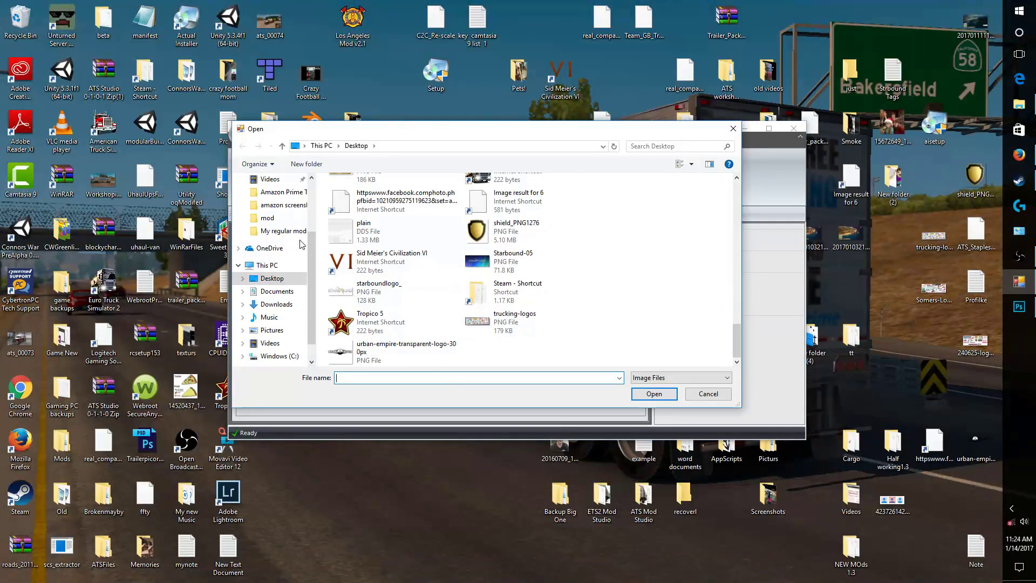
{"action": "left_click", "coordinate": [299, 192]}
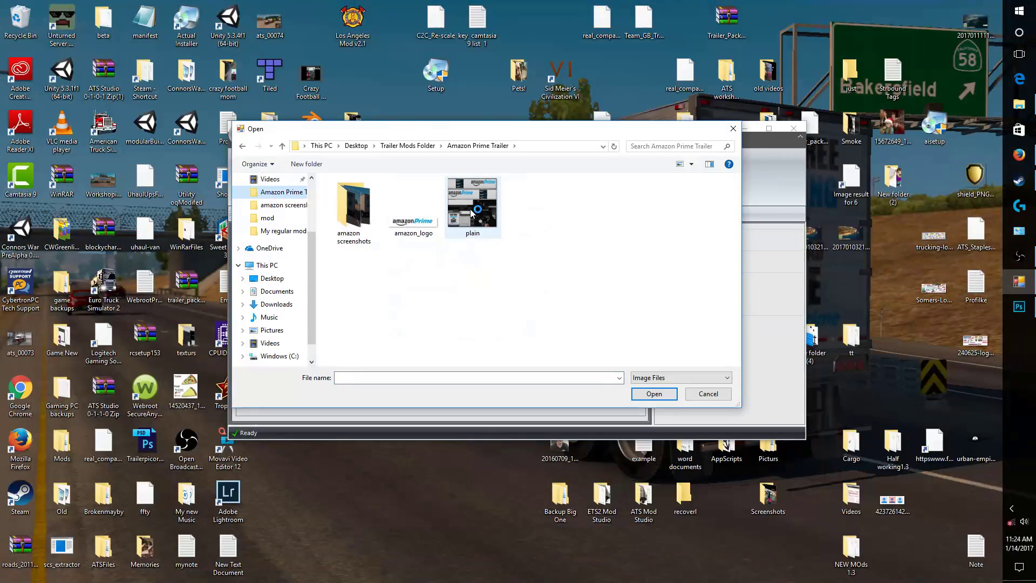
{"action": "left_click", "coordinate": [477, 193]}
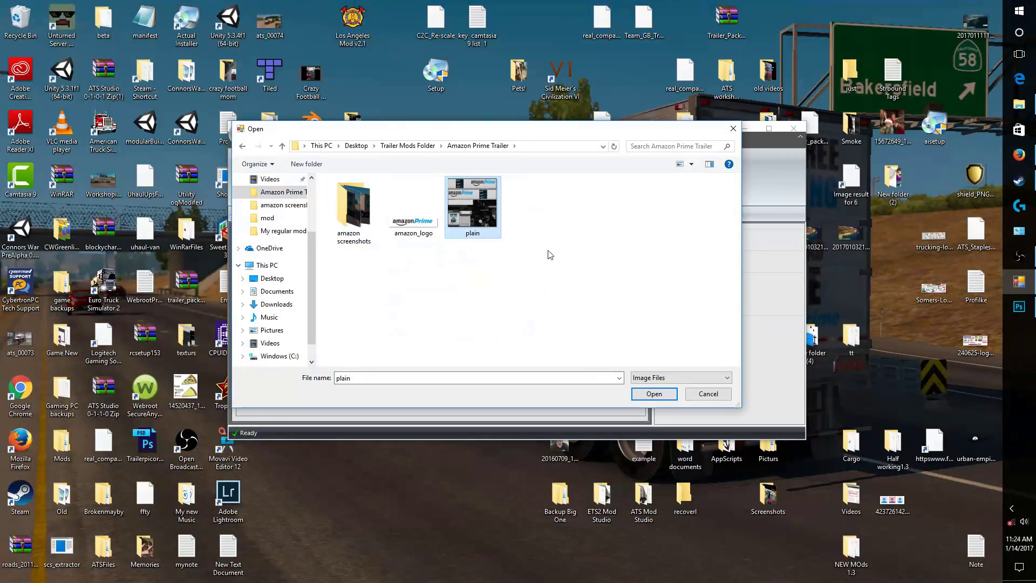
{"action": "left_click", "coordinate": [654, 394]}
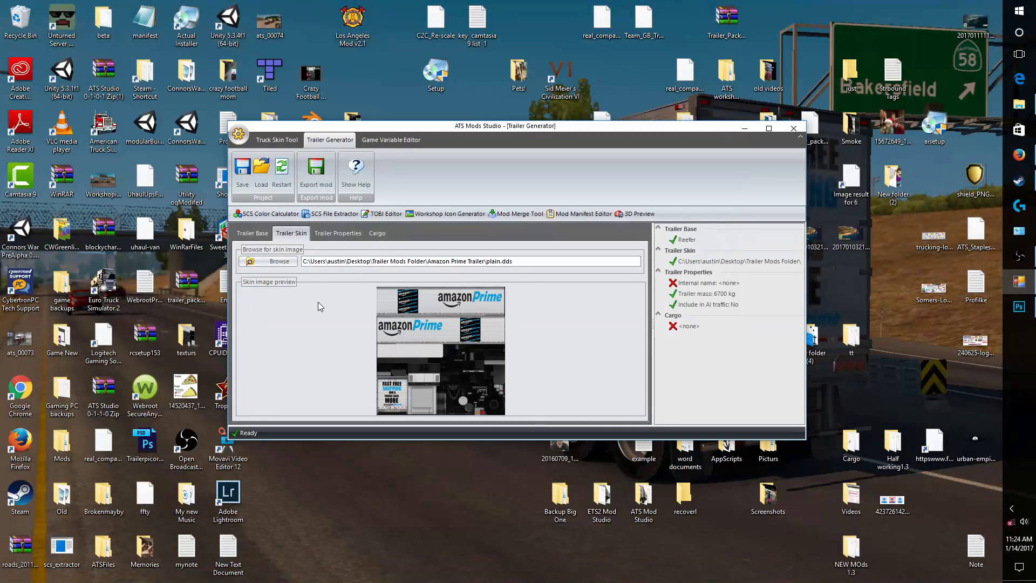
Set the trailer's internal name to test and enable the trailer in AI traffic
{"action": "left_click", "coordinate": [326, 235]}
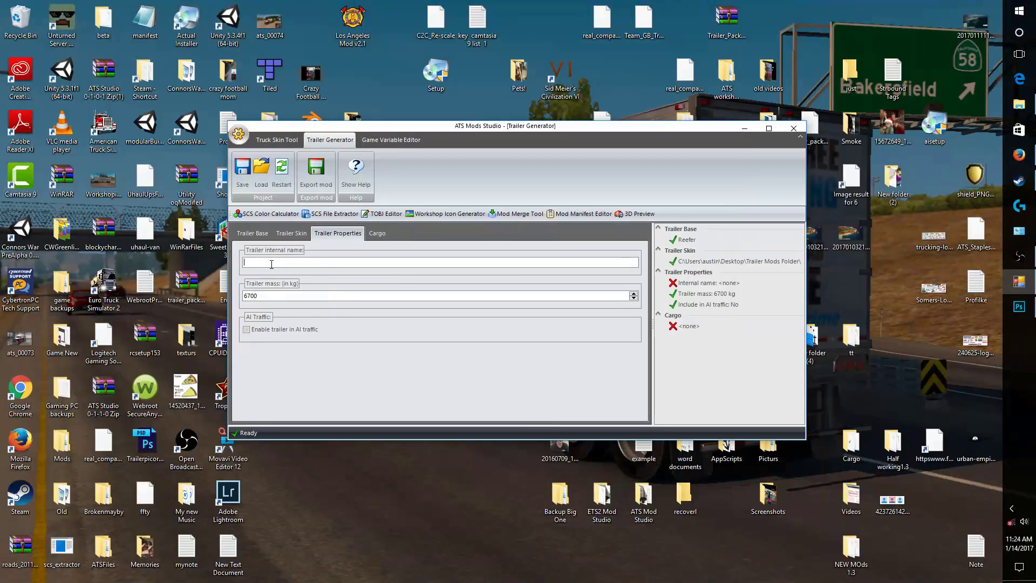
{"action": "type", "text": "es"}
{"action": "key", "text": "BackSpace"}
{"action": "key", "text": "BackSpace"}
{"action": "type", "text": "test"}
{"action": "double_click", "coordinate": [289, 297]}
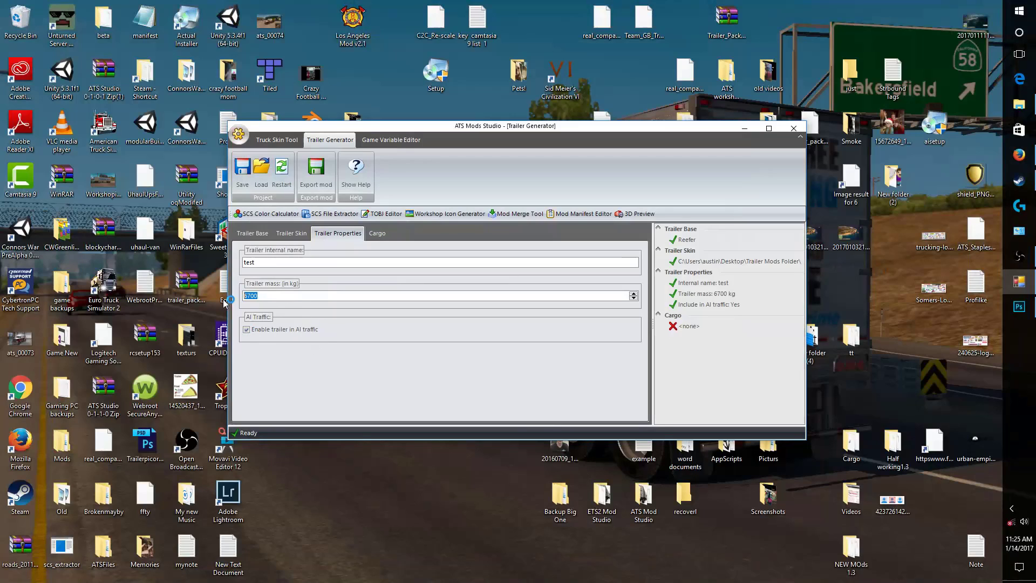
{"action": "left_click", "coordinate": [290, 299]}
Create a new cargo with the name and internal name test, assigned to the Fragile cargo group
{"action": "left_click", "coordinate": [380, 236]}
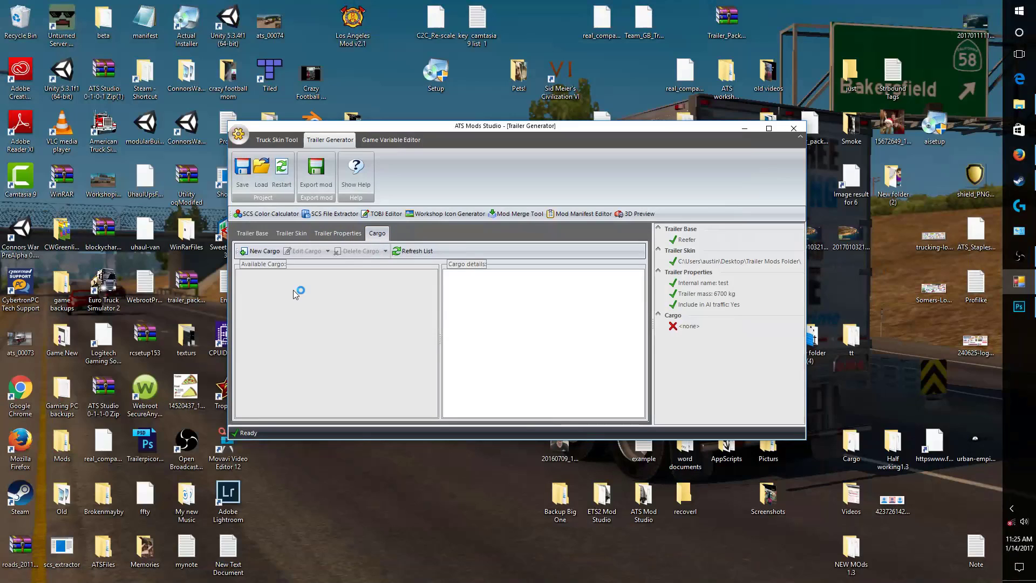
{"action": "left_click", "coordinate": [262, 253]}
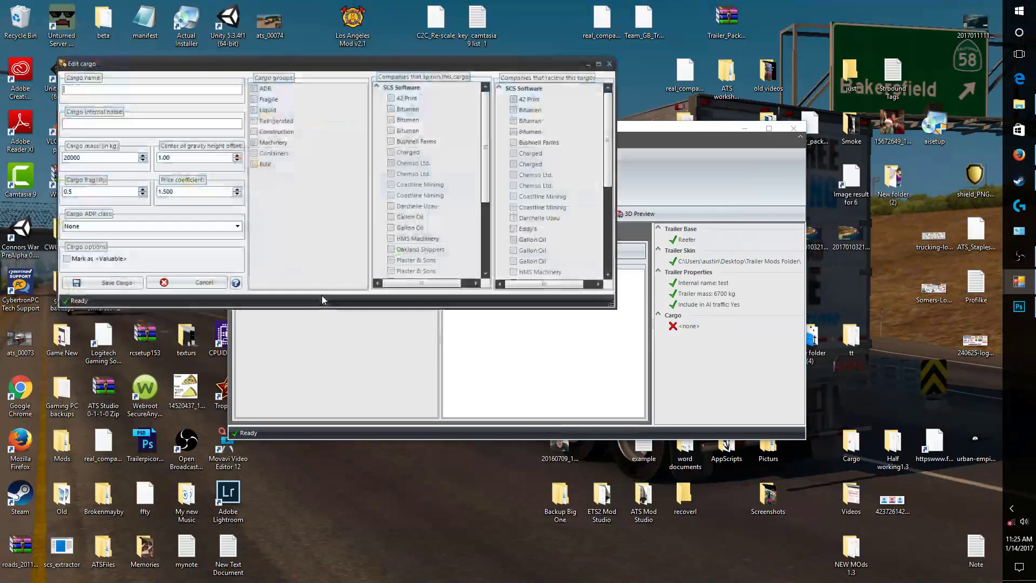
{"action": "left_click_drag", "start_coordinate": [303, 68], "coordinate": [450, 127]}
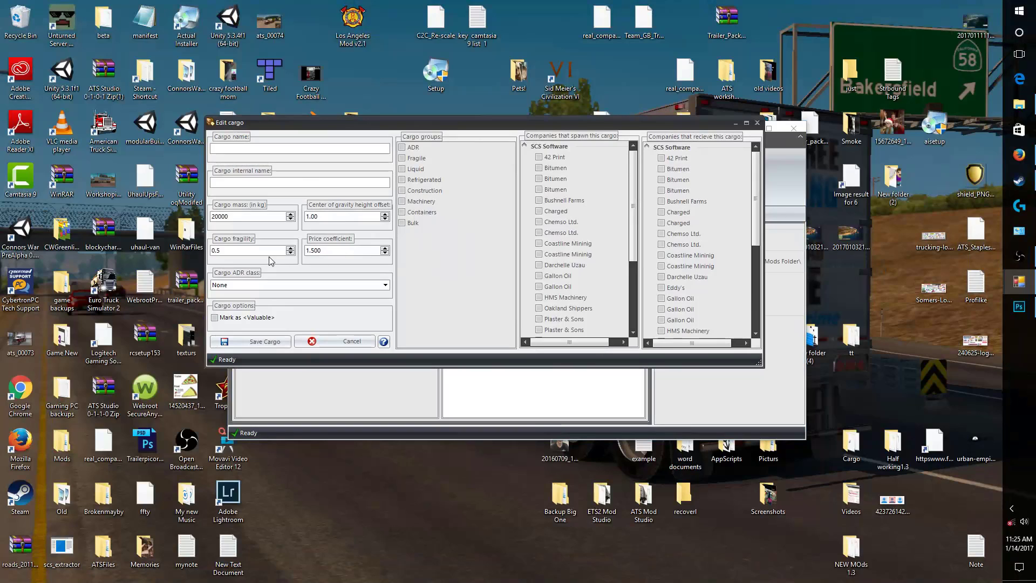
{"action": "key", "text": "Tab"}
{"action": "left_click", "coordinate": [385, 285]}
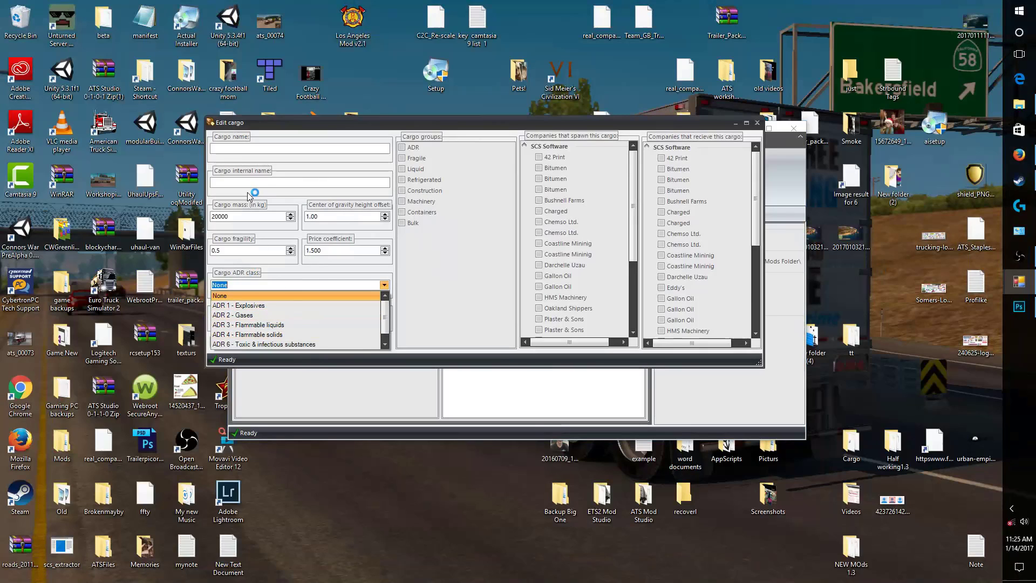
{"action": "left_click", "coordinate": [245, 151]}
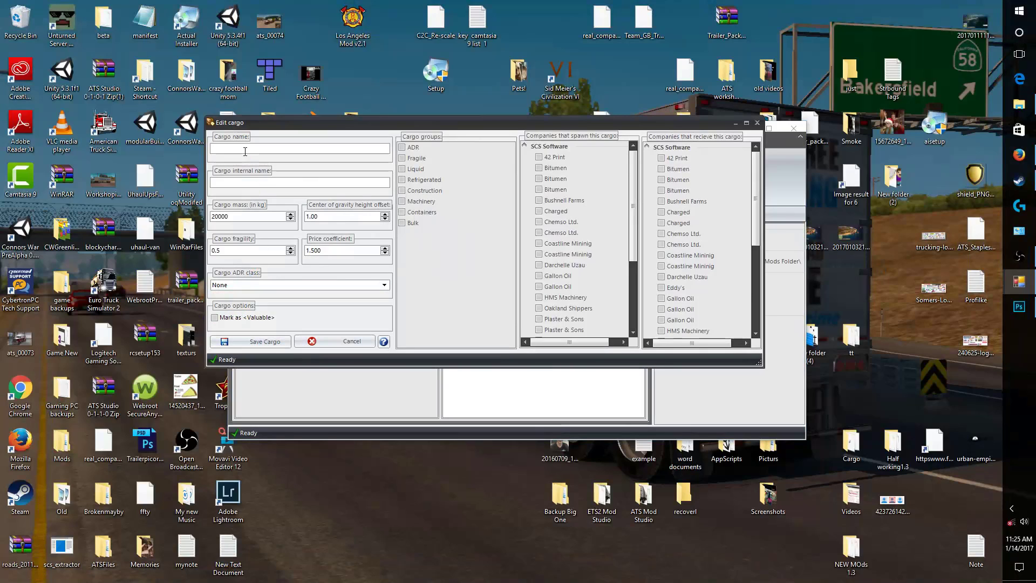
{"action": "type", "text": "test"}
{"action": "left_click", "coordinate": [421, 158]}
{"action": "left_click_drag", "start_coordinate": [641, 125], "coordinate": [584, 136]}
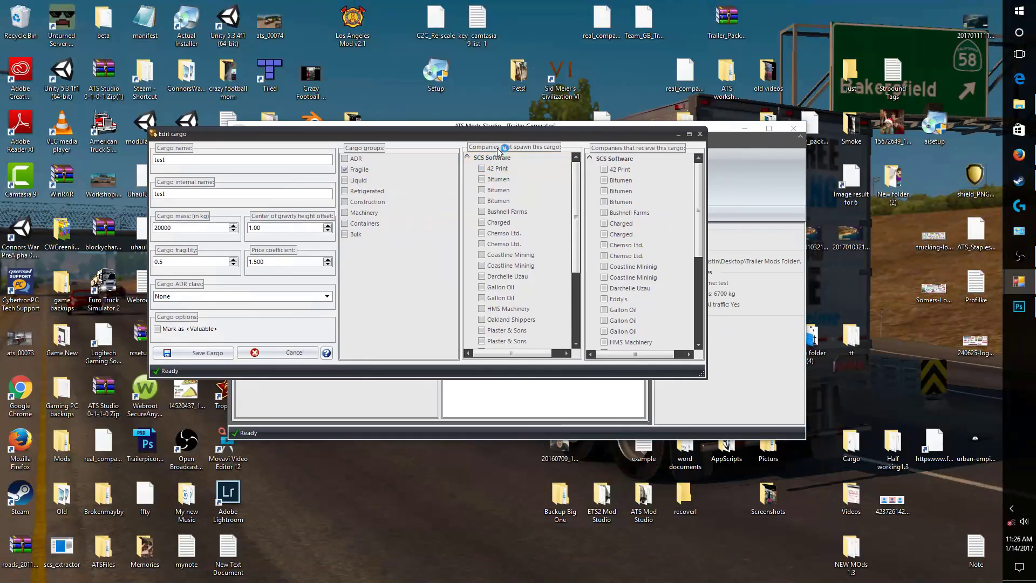
Make the second Gallon Oil, HMS Machinery, the second Sunshine Crops, the second Voltison and a Wallbert entry spawn this cargo
{"action": "scroll", "coordinate": [533, 196], "scroll_direction": "down", "scroll_amount": 3}
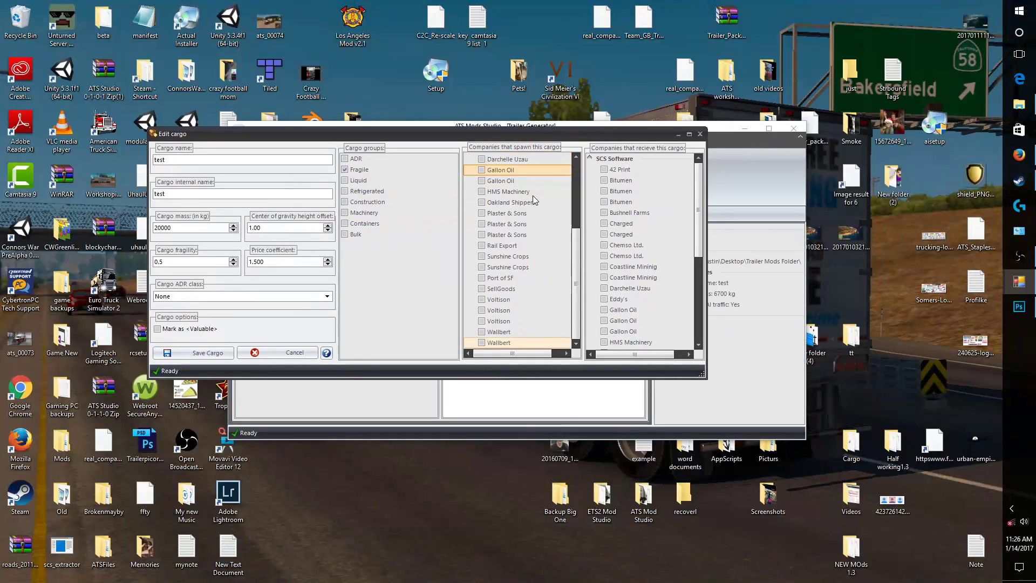
{"action": "scroll", "coordinate": [509, 270], "scroll_direction": "up", "scroll_amount": 3}
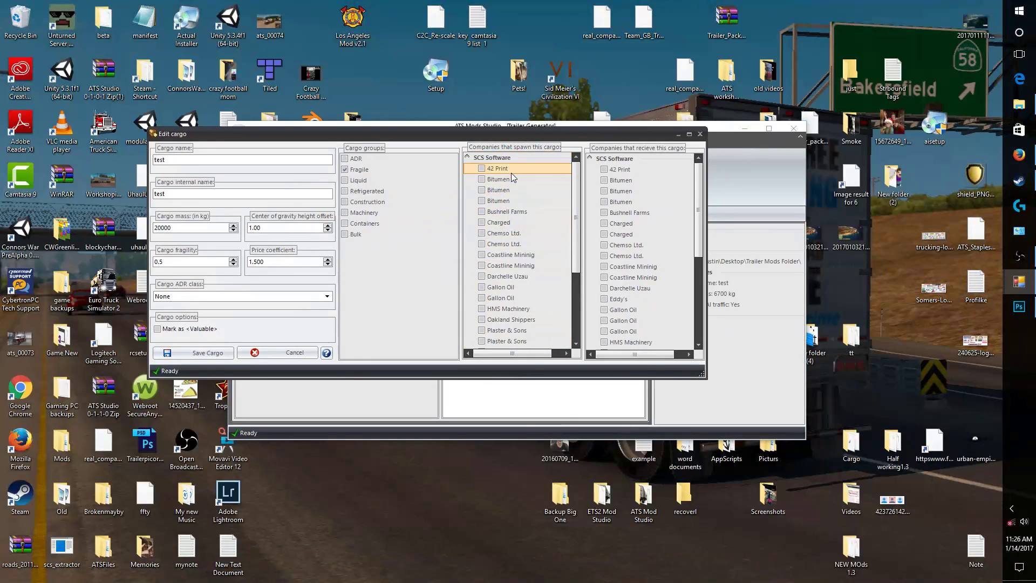
{"action": "scroll", "coordinate": [518, 259], "scroll_direction": "down", "scroll_amount": 4}
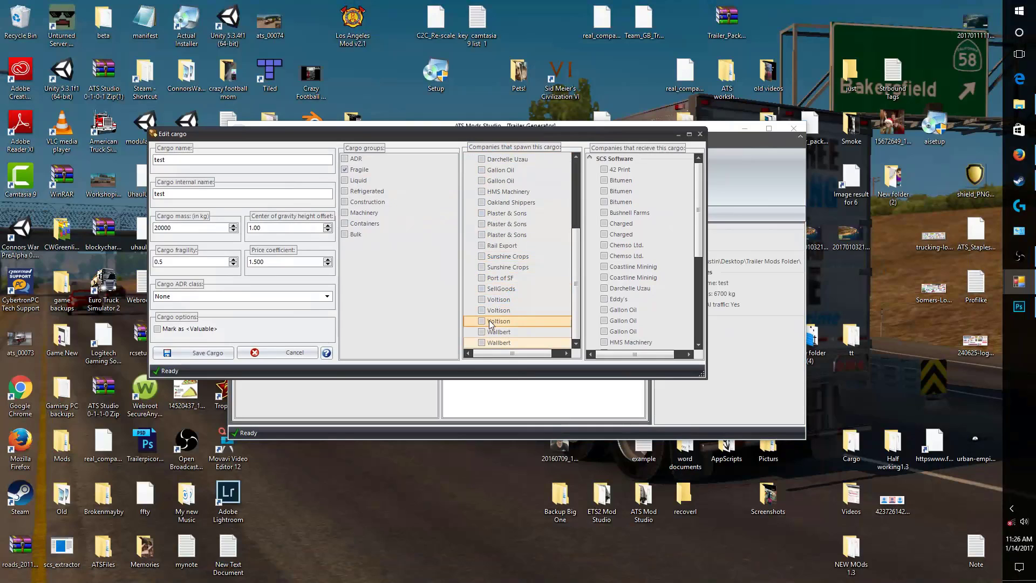
{"action": "left_click", "coordinate": [482, 343]}
{"action": "left_click", "coordinate": [481, 311]}
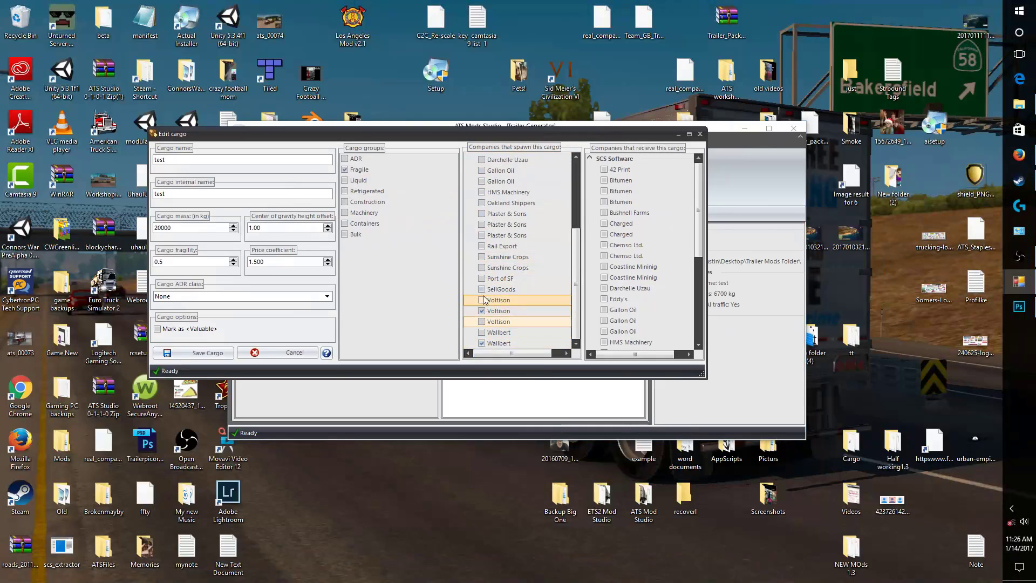
{"action": "left_click", "coordinate": [482, 267]}
{"action": "left_click", "coordinate": [482, 192]}
{"action": "left_click", "coordinate": [483, 181]}
Make the last Gallon Oil, HMS Machinery and the third Plaster & Sons entries receive this cargo, and save the cargo
{"action": "scroll", "coordinate": [627, 175], "scroll_direction": "down", "scroll_amount": 5}
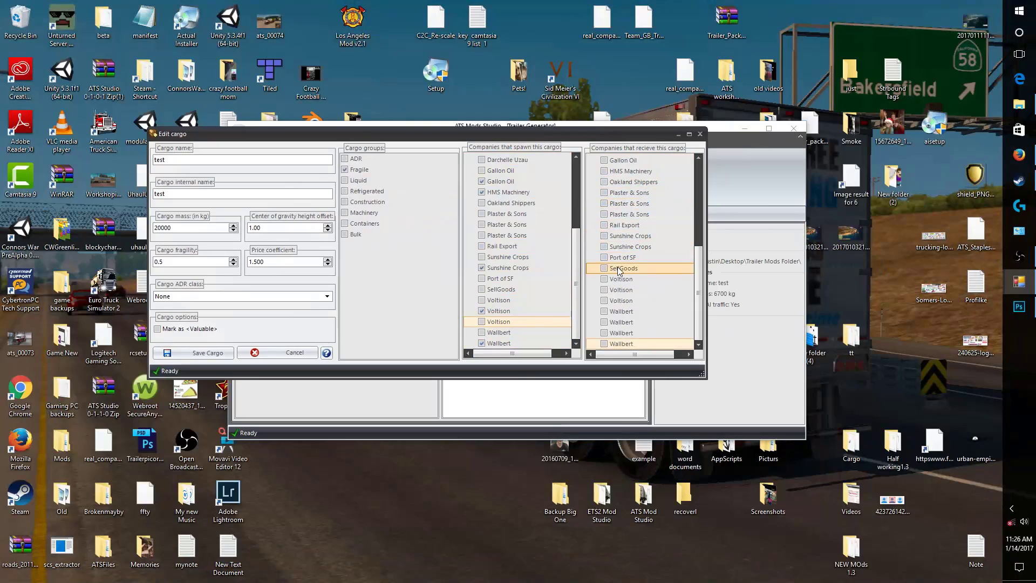
{"action": "left_click", "coordinate": [603, 215]}
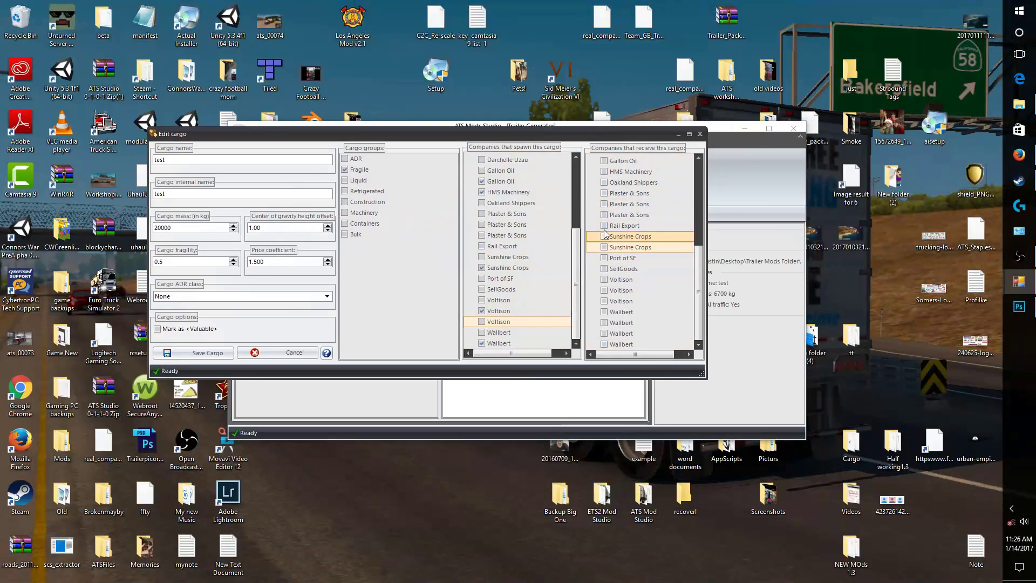
{"action": "left_click", "coordinate": [604, 171]}
{"action": "left_click", "coordinate": [604, 160]}
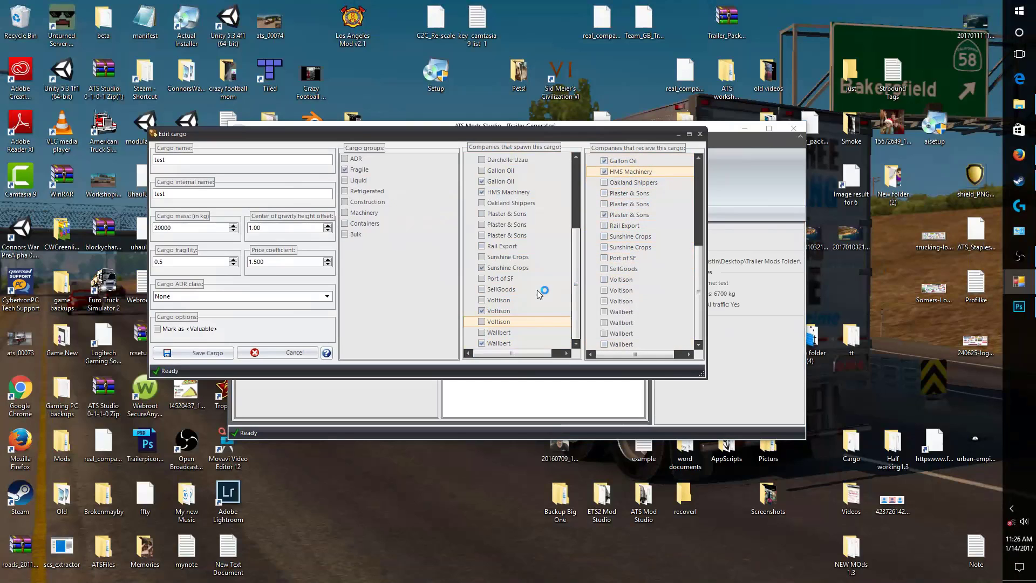
{"action": "left_click", "coordinate": [193, 355]}
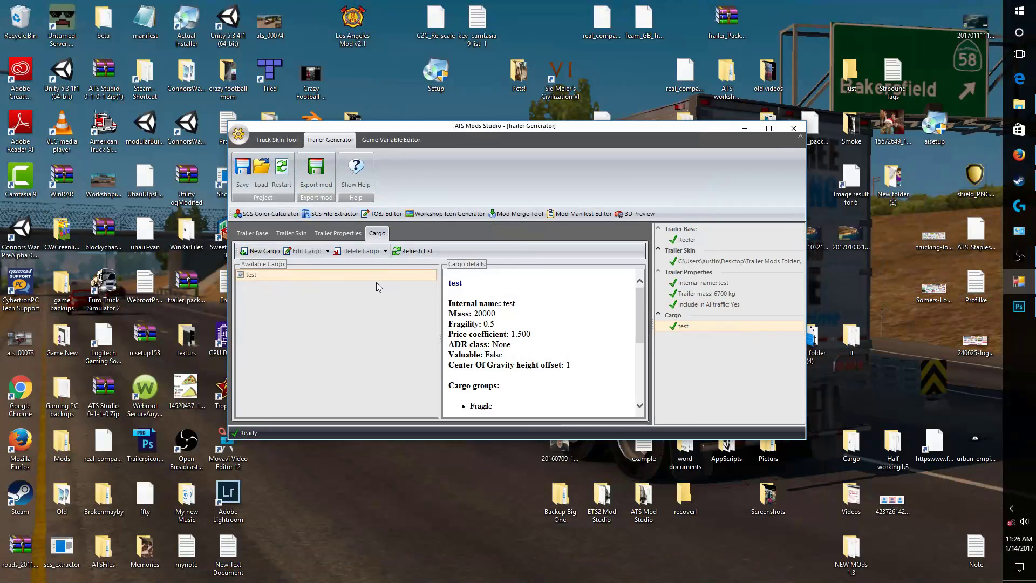
Export the trailer mod to the desktop as an SCS file named youtube test trailer, and close ATS Mods Studio
{"action": "left_click", "coordinate": [317, 171]}
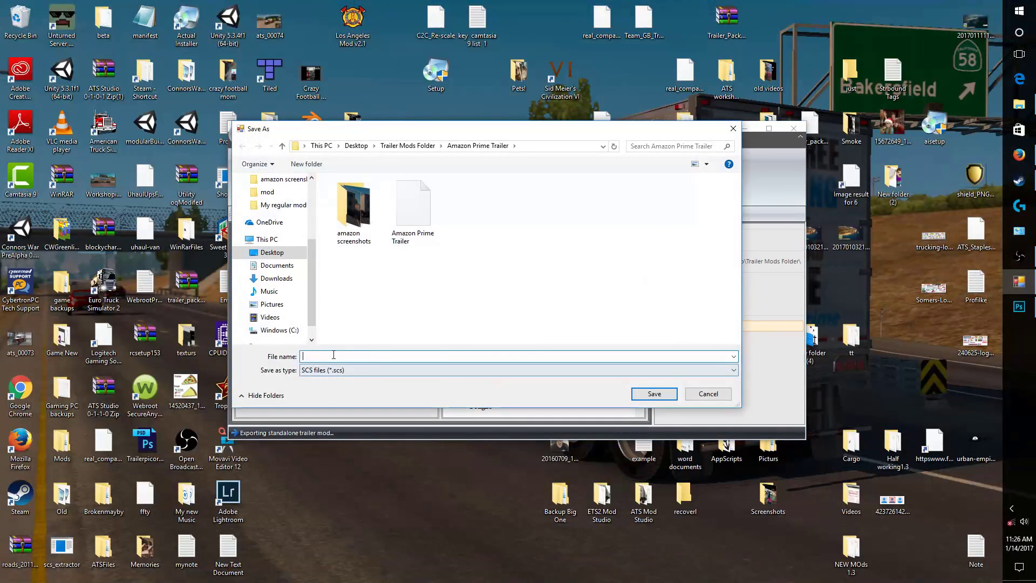
{"action": "left_click", "coordinate": [281, 265]}
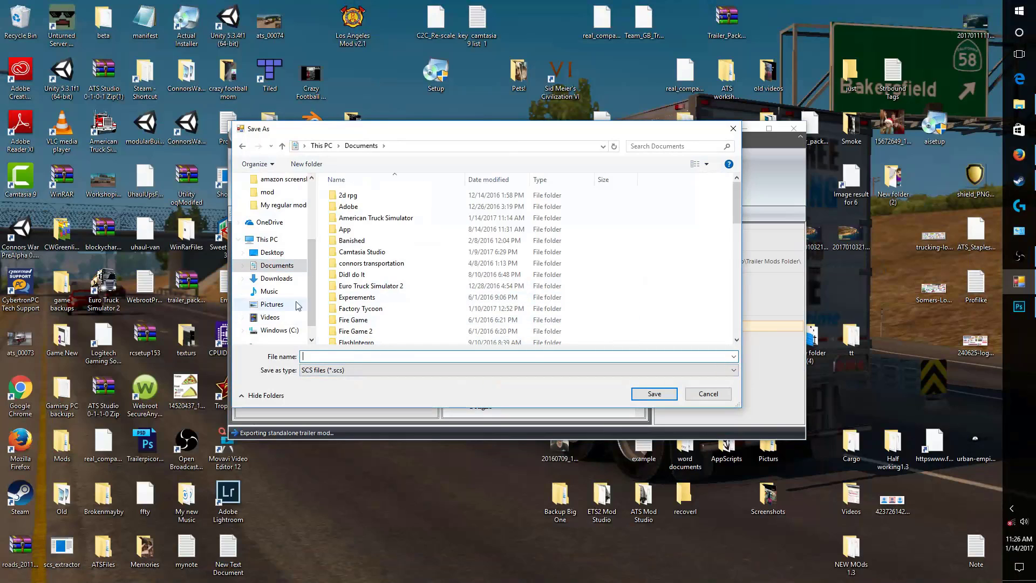
{"action": "left_click", "coordinate": [272, 252]}
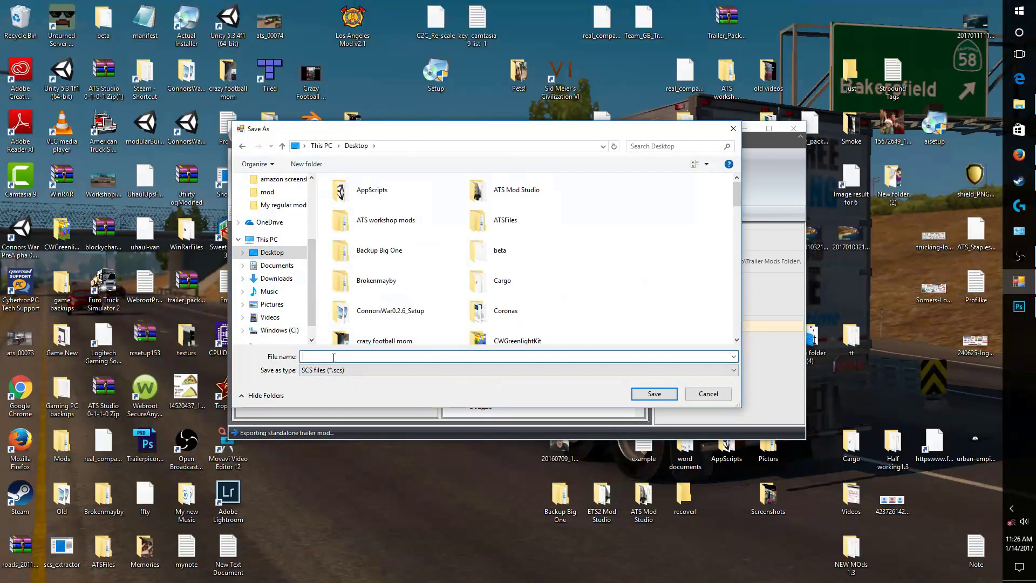
{"action": "type", "text": "youtube "}
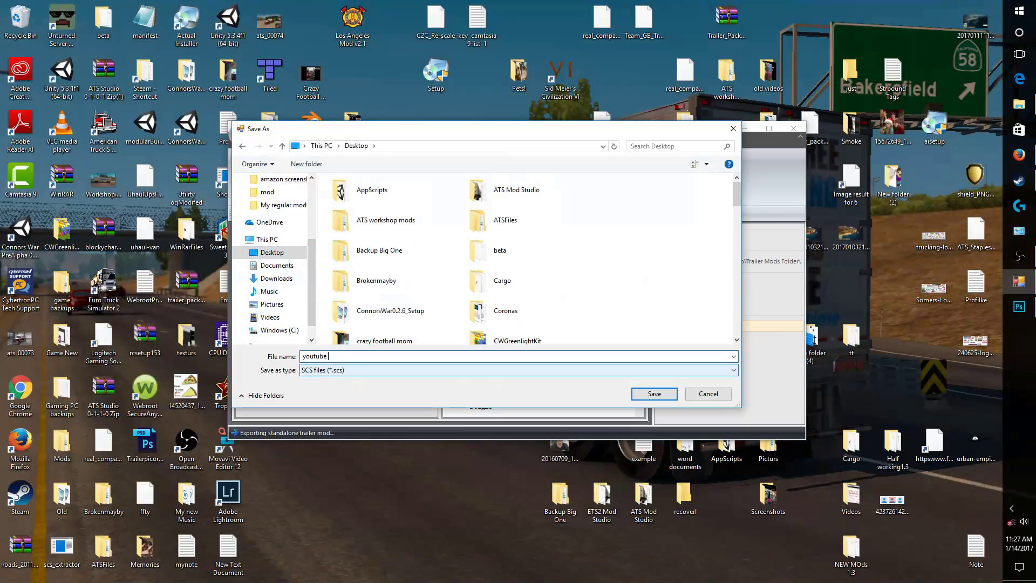
{"action": "type", "text": "test trailer"}
{"action": "key", "text": "Return"}
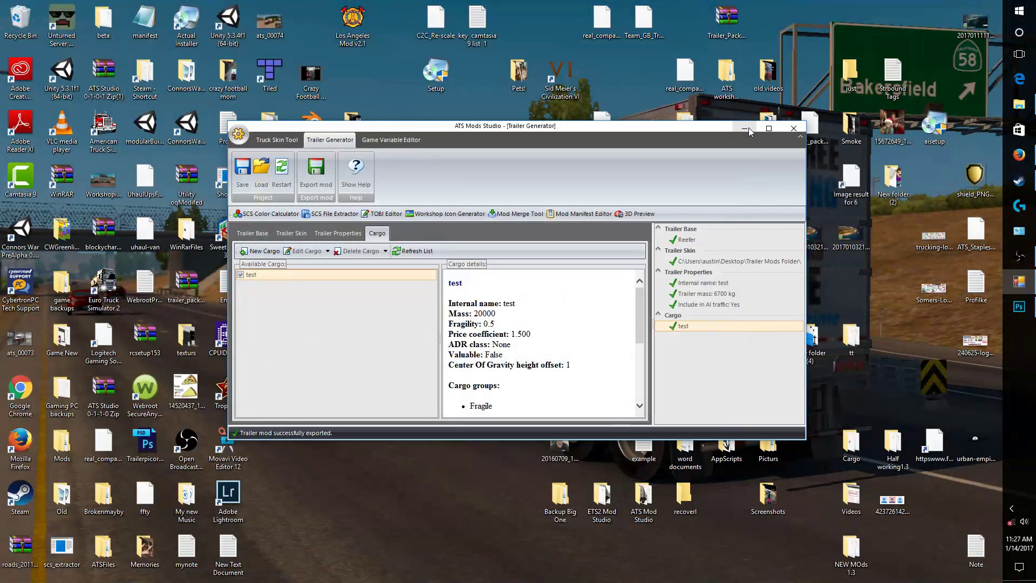
{"action": "left_click", "coordinate": [794, 129]}
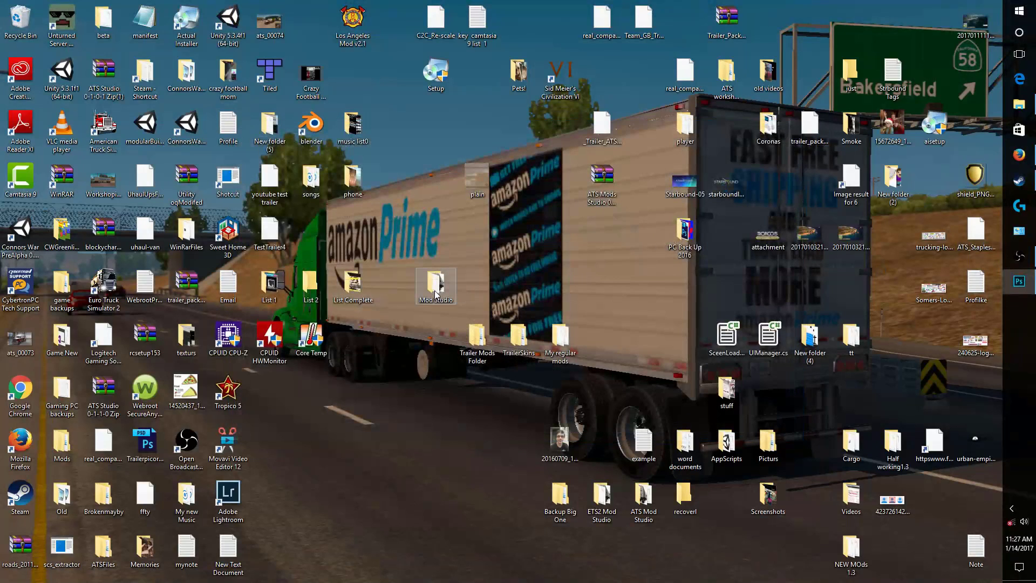
Move youtube test trailer to the free spot beside the Mod Studio folder and open it with WinRAR archiver, dismissing the licence reminder
{"action": "left_click_drag", "start_coordinate": [269, 173], "coordinate": [517, 275]}
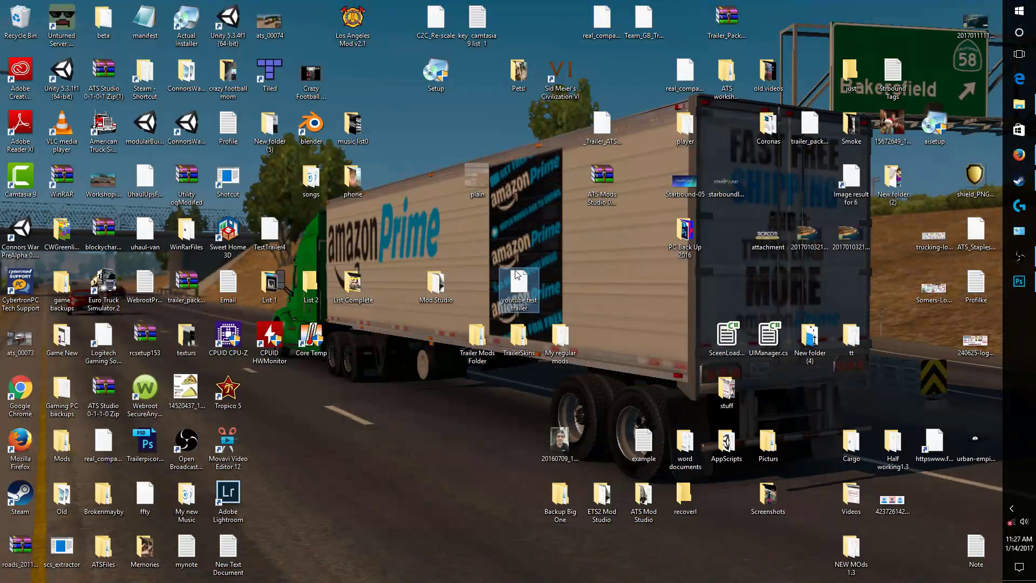
{"action": "double_click", "coordinate": [526, 288]}
{"action": "left_click", "coordinate": [479, 298]}
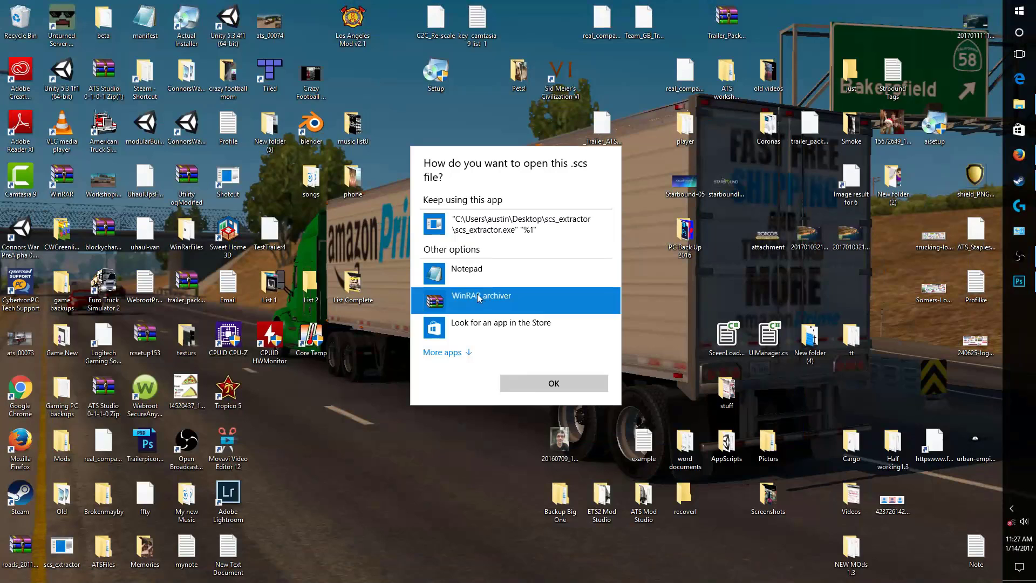
{"action": "left_click", "coordinate": [547, 390]}
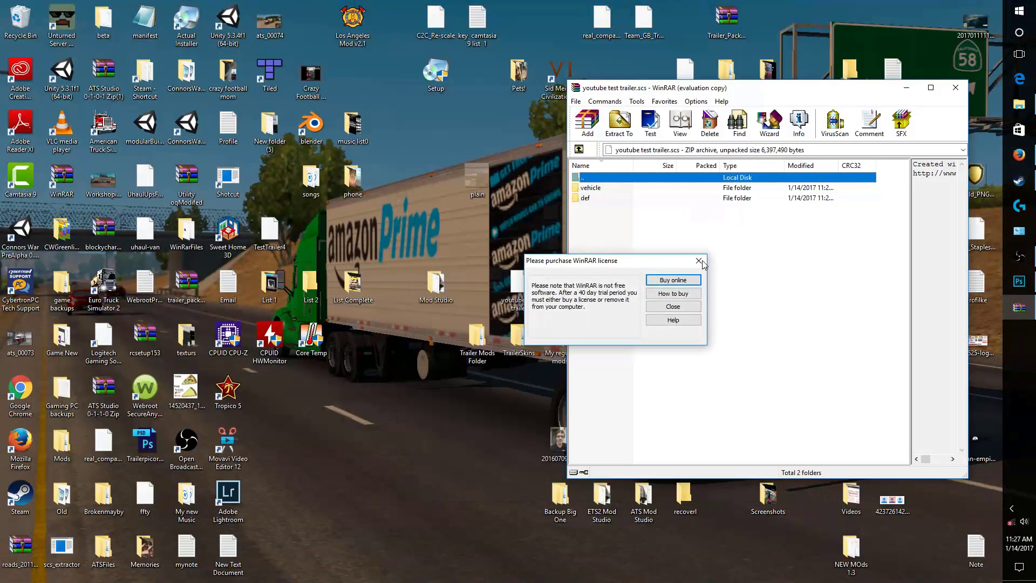
{"action": "left_click", "coordinate": [699, 261]}
Open the desktop file TestTrailer4 with WinRAR archiver as well
{"action": "double_click", "coordinate": [268, 240]}
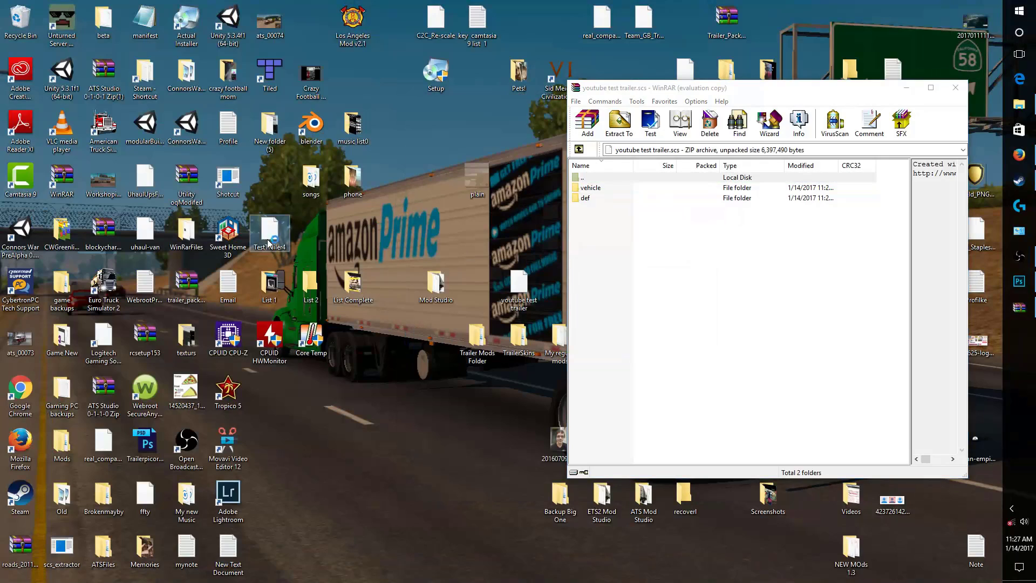
{"action": "left_click", "coordinate": [467, 301]}
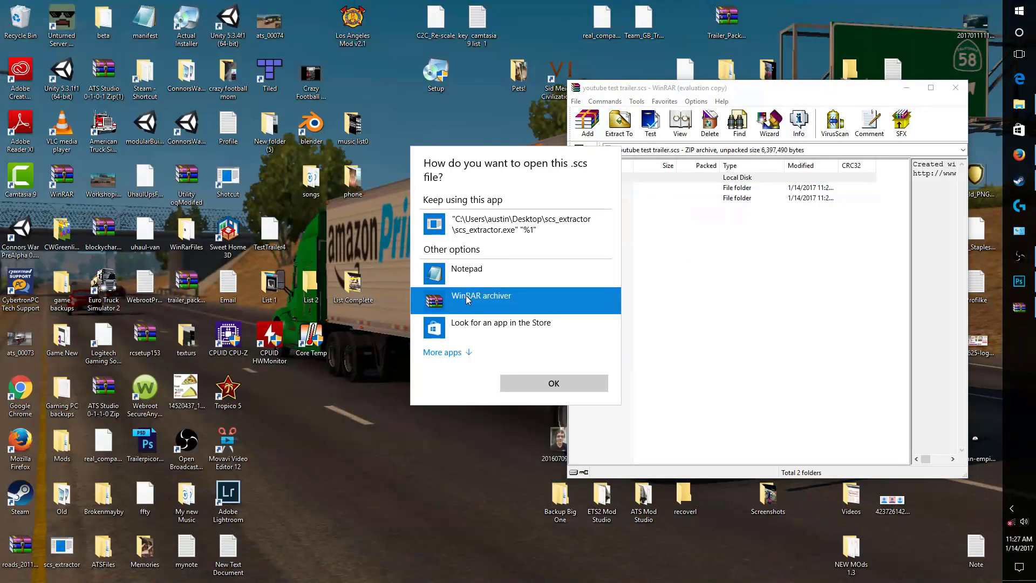
{"action": "left_click", "coordinate": [524, 380]}
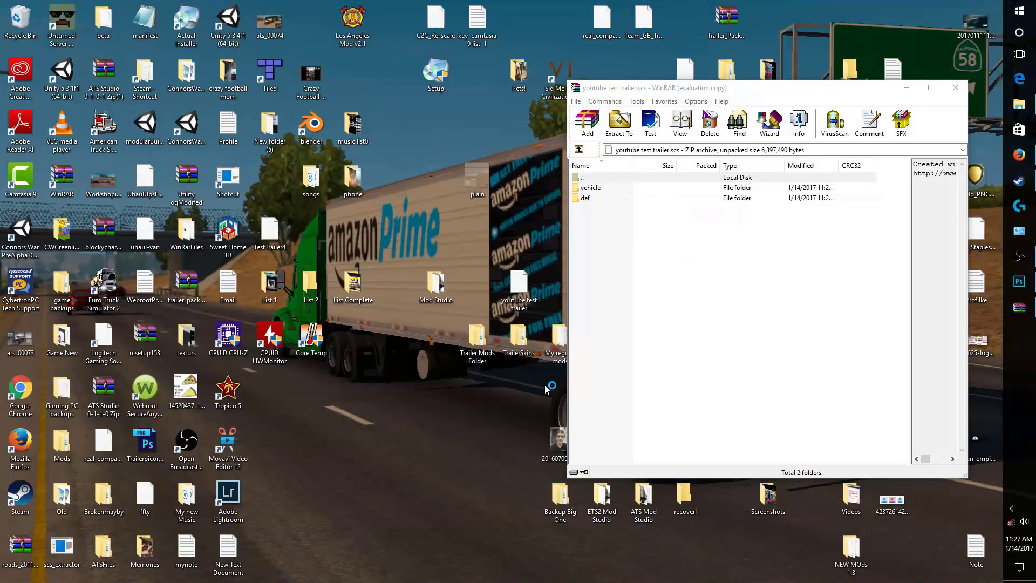
Place the TestTrailer4 archive window beside the youtube test trailer one and copy manifest.sii from it into youtube test trailer.scs with the default archive settings
{"action": "left_click_drag", "start_coordinate": [718, 93], "coordinate": [273, 99]}
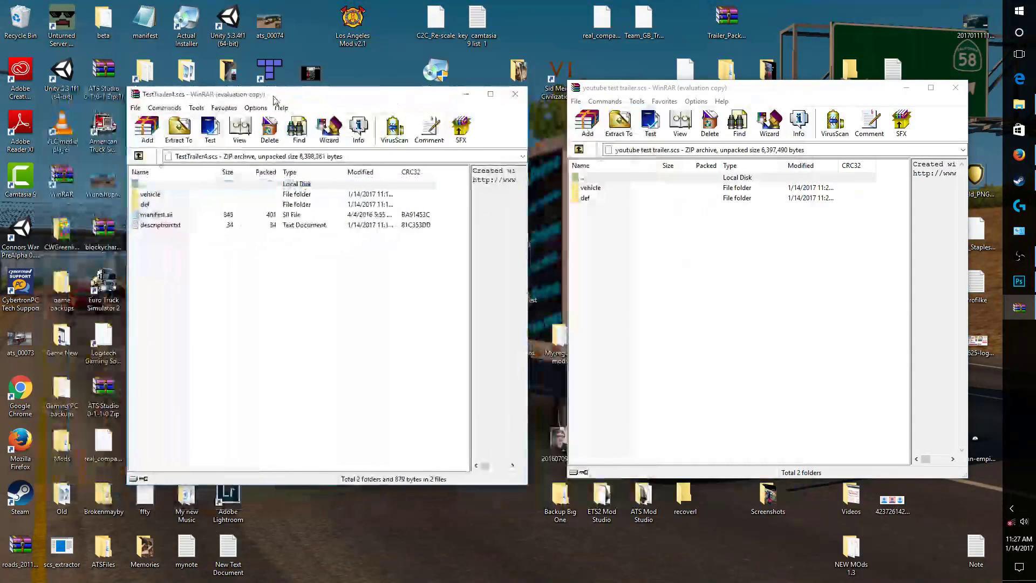
{"action": "left_click", "coordinate": [410, 248]}
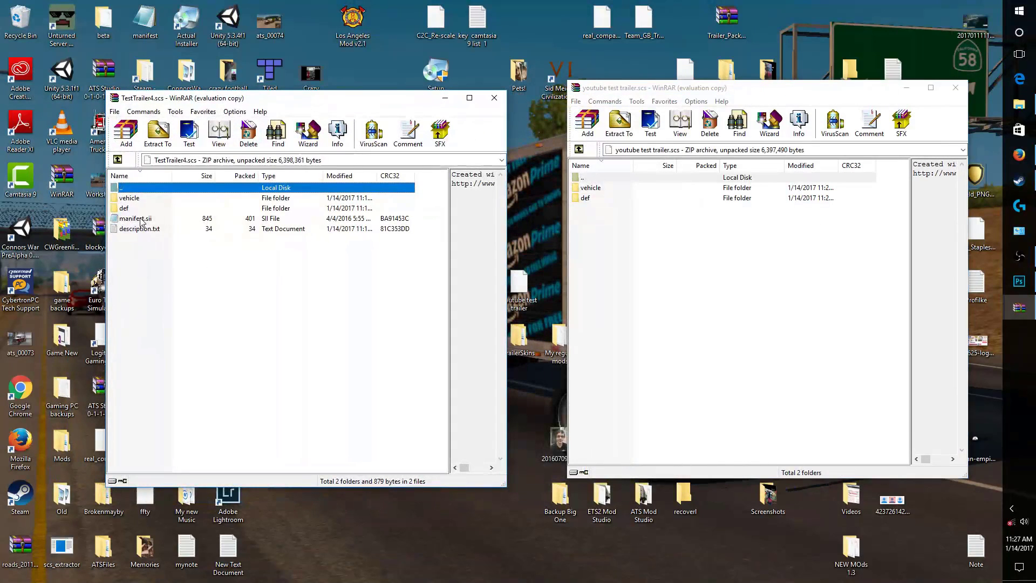
{"action": "left_click_drag", "start_coordinate": [145, 221], "coordinate": [708, 239]}
{"action": "left_click", "coordinate": [777, 384]}
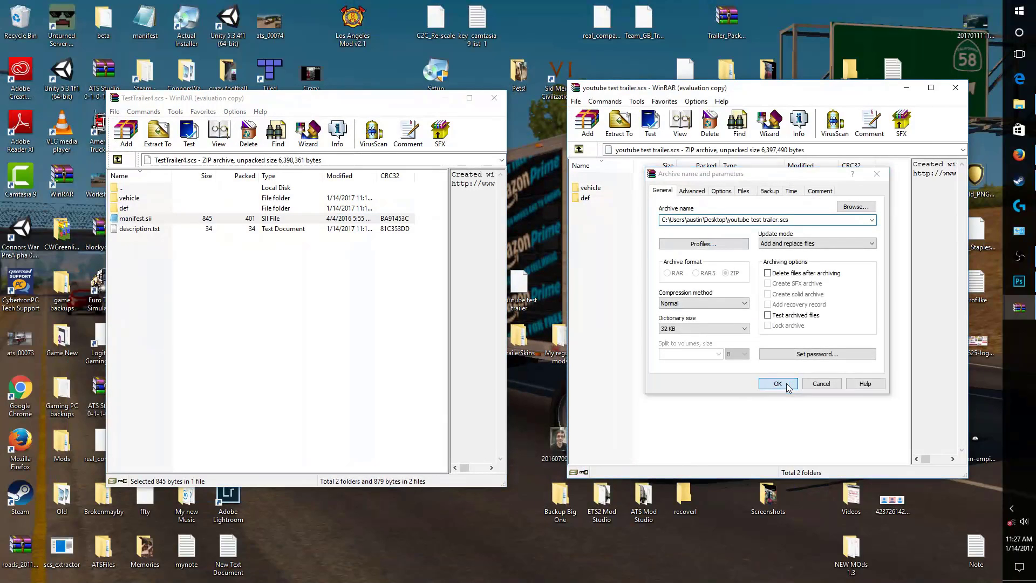
Open manifest.sii from the youtube test trailer archive and set its display_name to "test mod"
{"action": "left_click", "coordinate": [611, 209]}
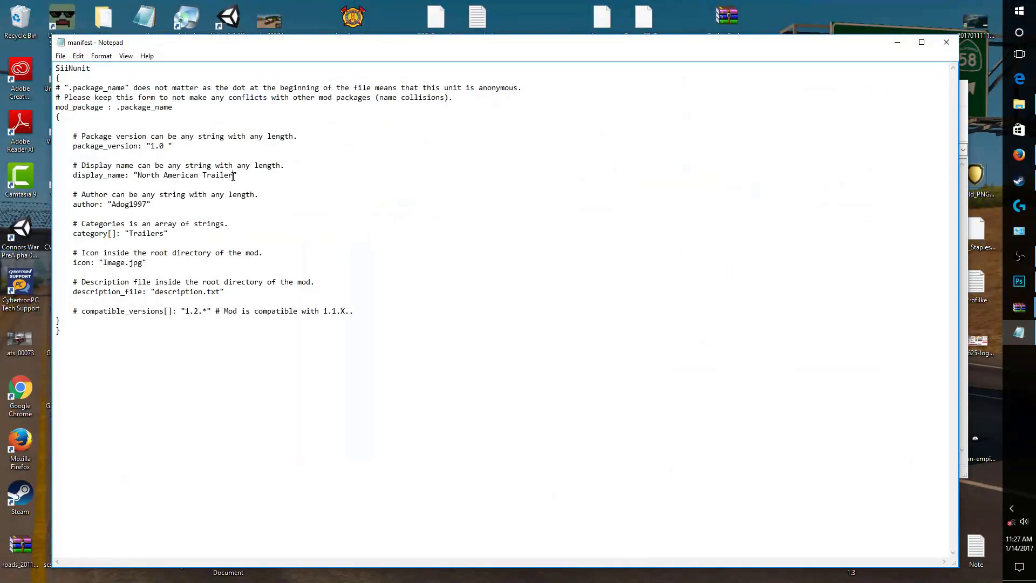
{"action": "left_click_drag", "start_coordinate": [234, 176], "coordinate": [137, 177]}
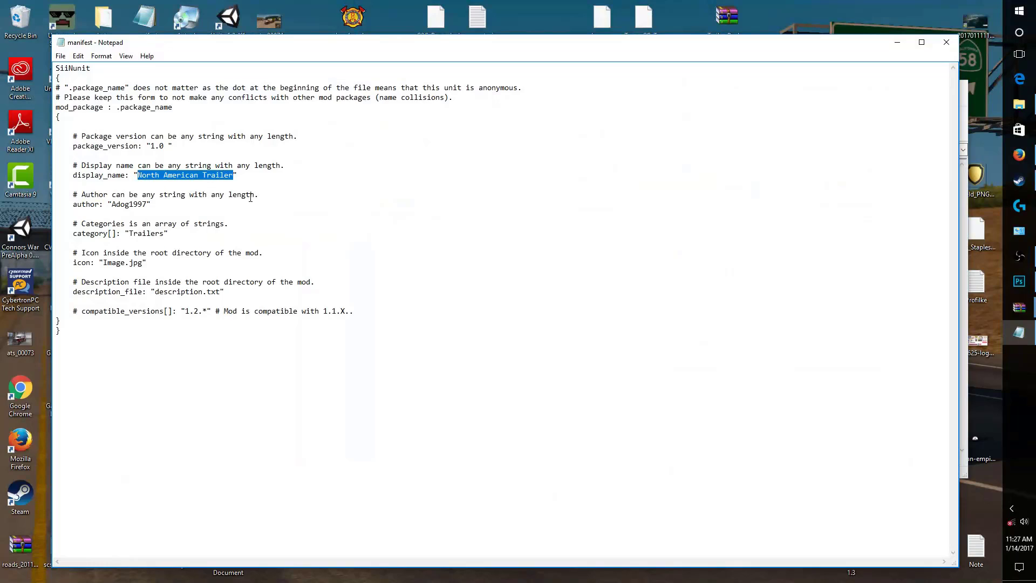
{"action": "key", "text": "BackSpace"}
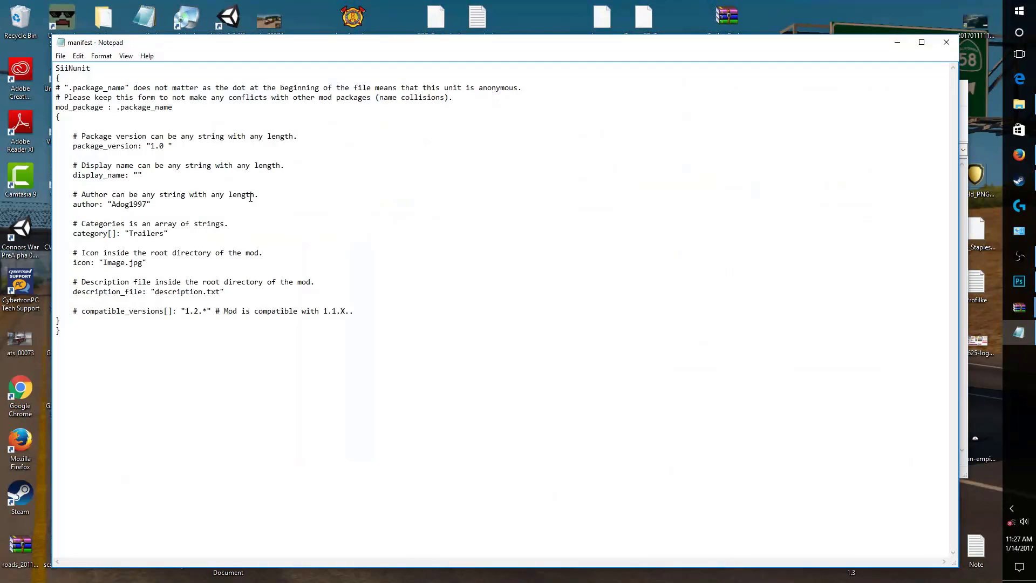
{"action": "type", "text": "test mod"}
{"action": "left_click_drag", "start_coordinate": [74, 249], "coordinate": [228, 293]}
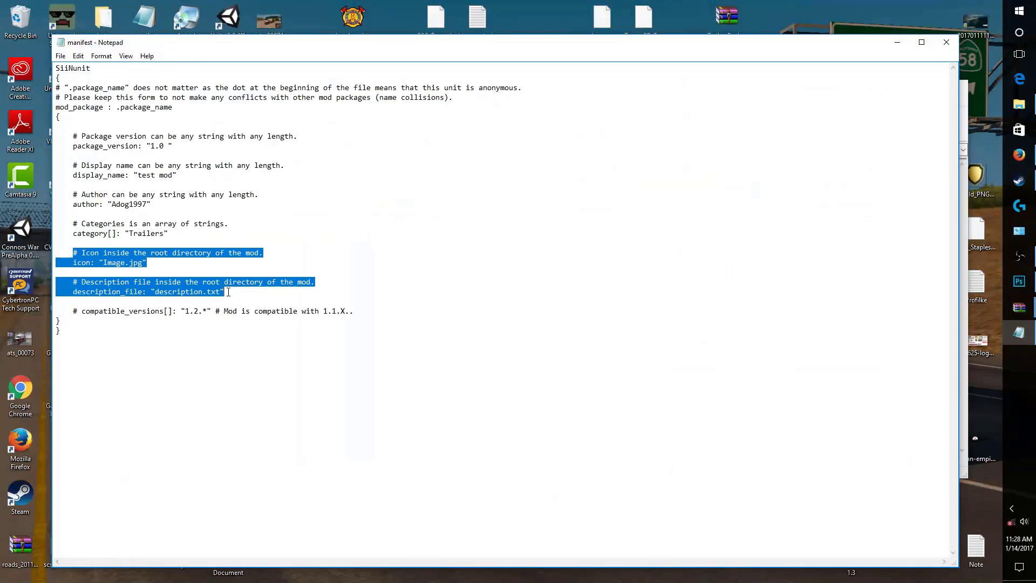
{"action": "left_click", "coordinate": [139, 262]}
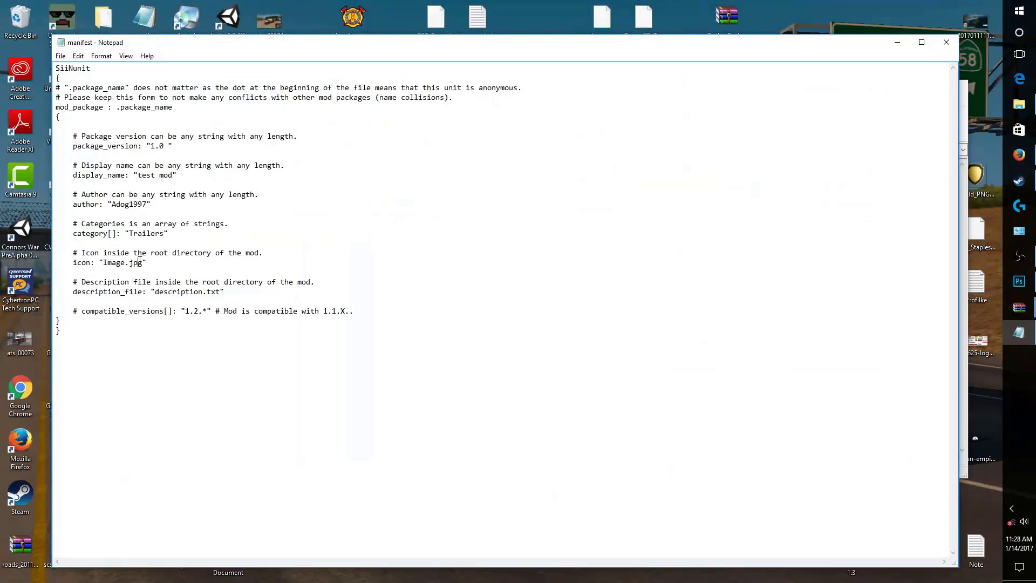
{"action": "left_click_drag", "start_coordinate": [101, 264], "coordinate": [116, 264]}
{"action": "left_click", "coordinate": [139, 253]}
{"action": "left_click_drag", "start_coordinate": [155, 292], "coordinate": [211, 292]}
Save and close the edited manifest, and update it inside the youtube test trailer archive
{"action": "left_click", "coordinate": [60, 56]}
{"action": "left_click", "coordinate": [94, 104]}
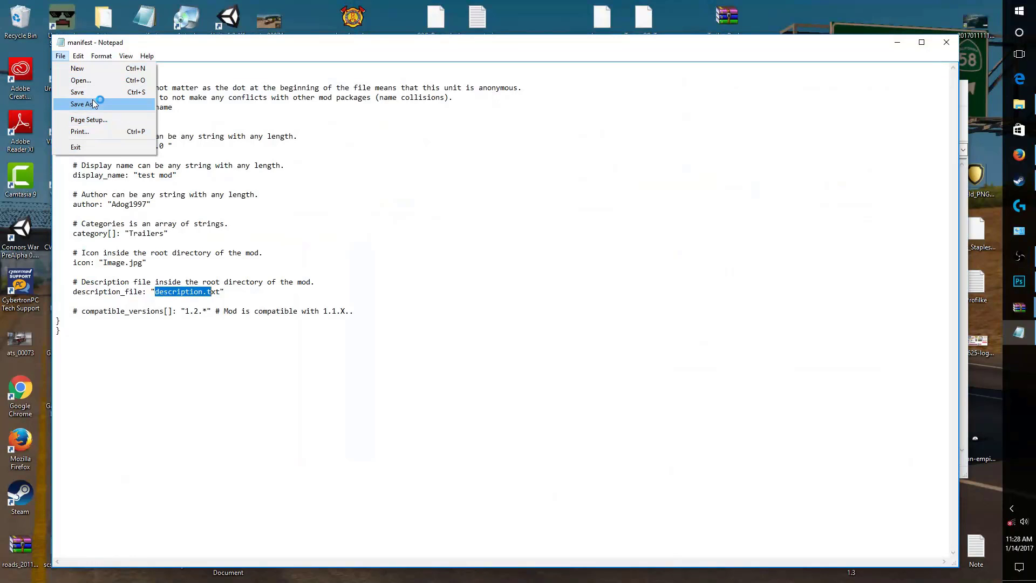
{"action": "left_click", "coordinate": [946, 42]}
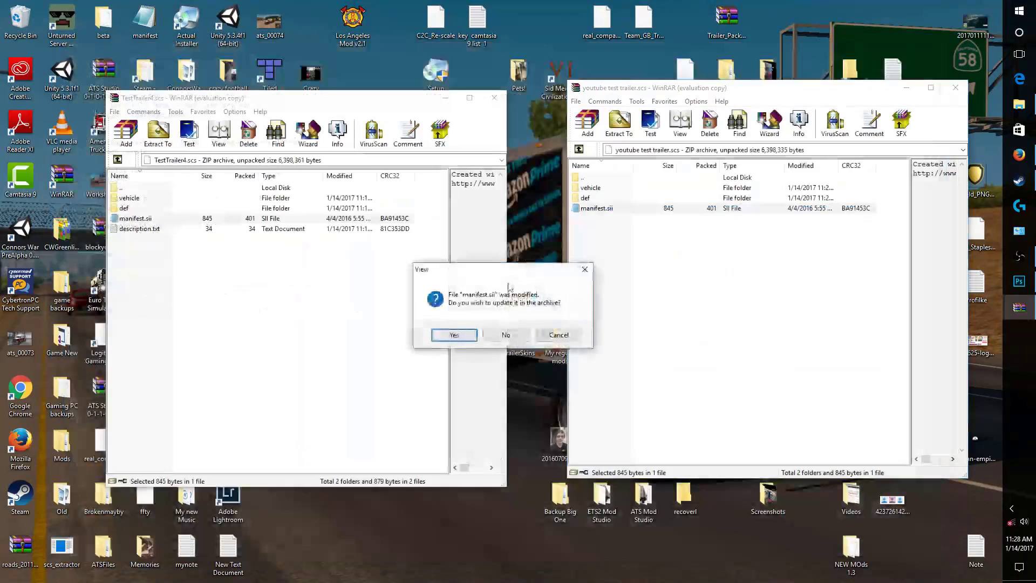
{"action": "left_click", "coordinate": [456, 334]}
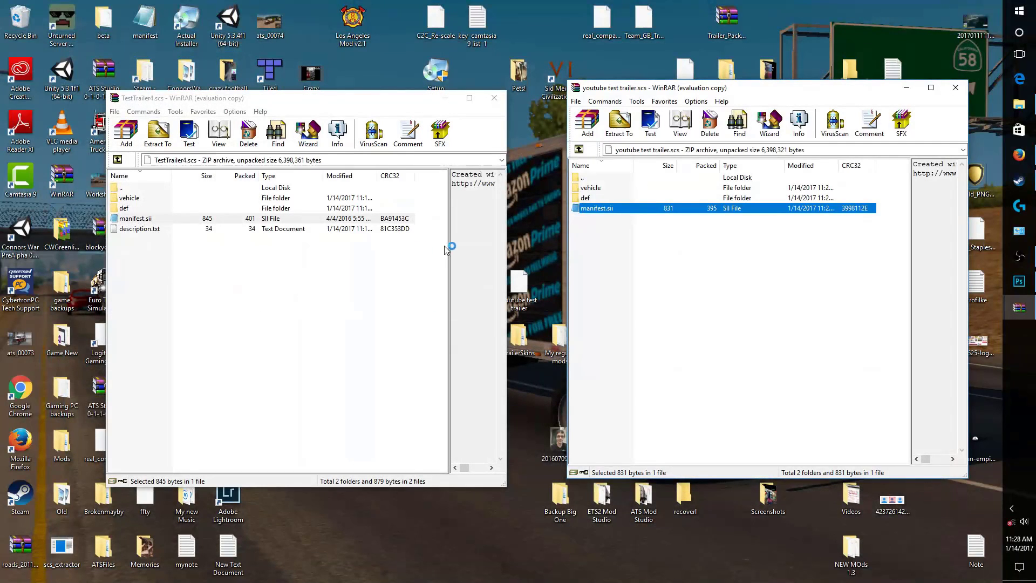
Copy description.txt from TestTrailer4 into youtube test trailer.scs with the default archive settings, and open the copy briefly to check its text
{"action": "left_click_drag", "start_coordinate": [221, 230], "coordinate": [735, 260]}
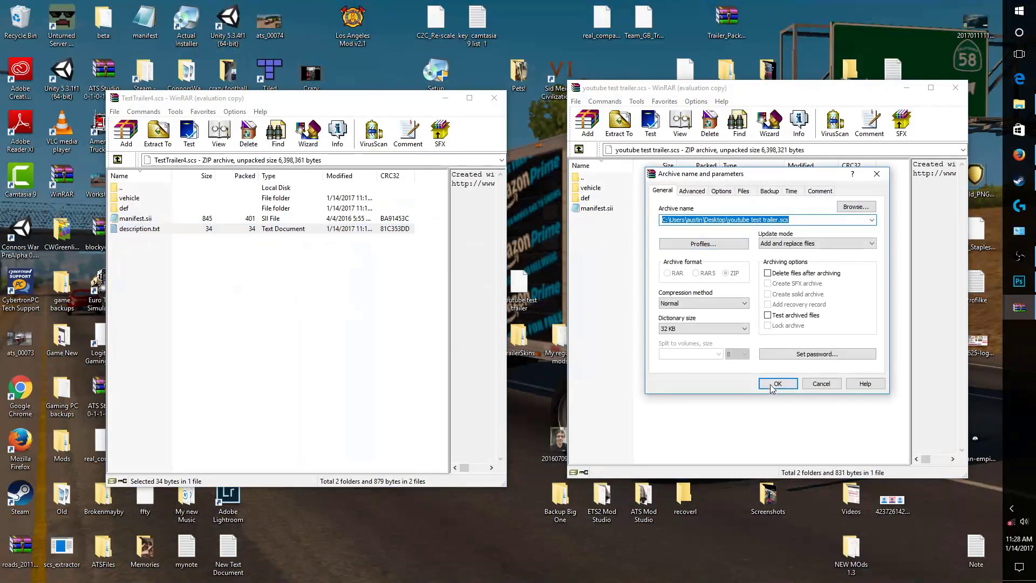
{"action": "left_click", "coordinate": [771, 384]}
{"action": "double_click", "coordinate": [623, 220]}
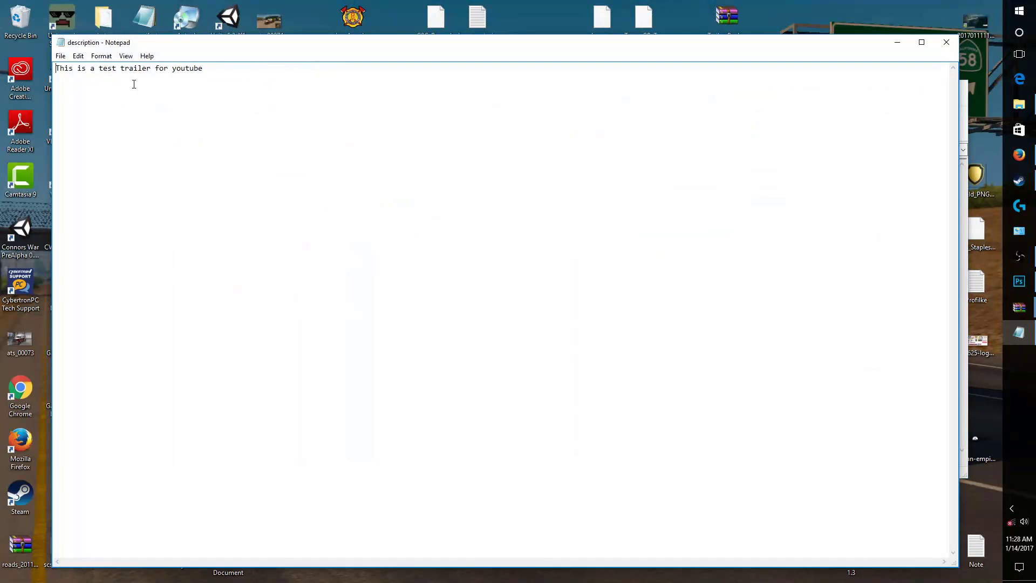
{"action": "left_click", "coordinate": [946, 42]}
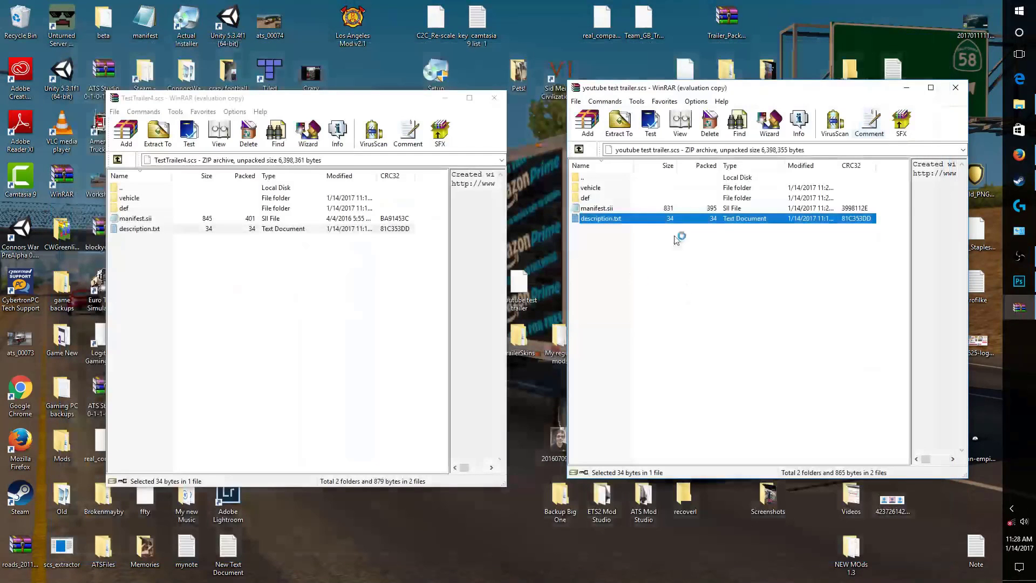
{"action": "left_click", "coordinate": [643, 236]}
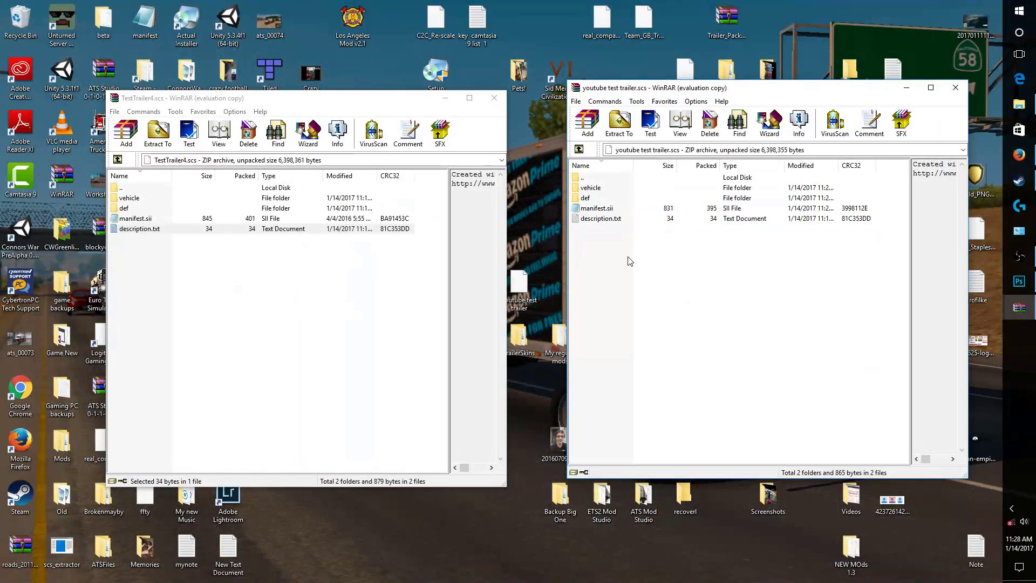
Minimize the TestTrailer4 archive window, move the youtube test trailer window to the middle of the desktop, and close it
{"action": "left_click", "coordinate": [443, 100]}
{"action": "left_click_drag", "start_coordinate": [708, 86], "coordinate": [370, 94]}
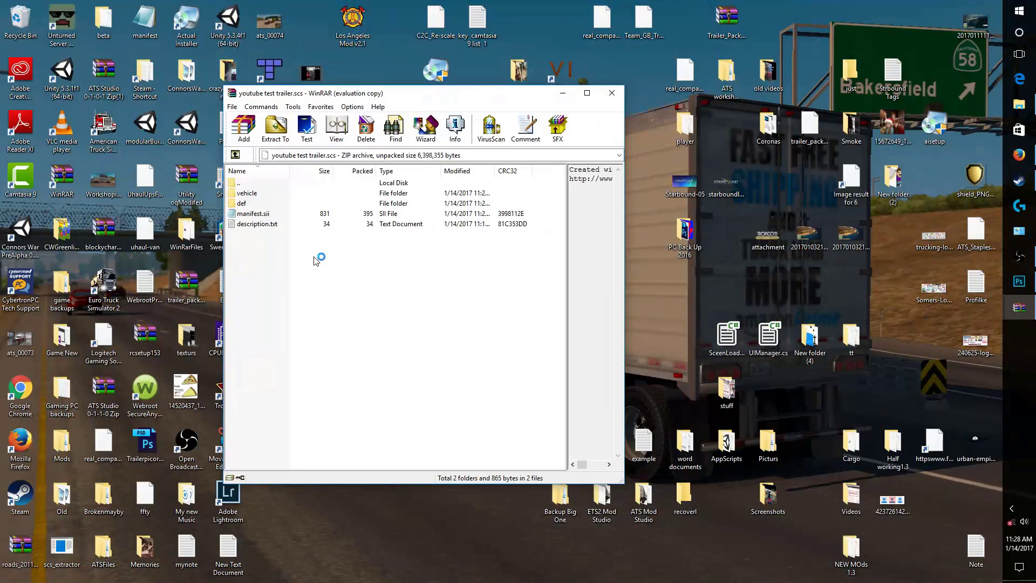
{"action": "left_click_drag", "start_coordinate": [396, 96], "coordinate": [469, 75]}
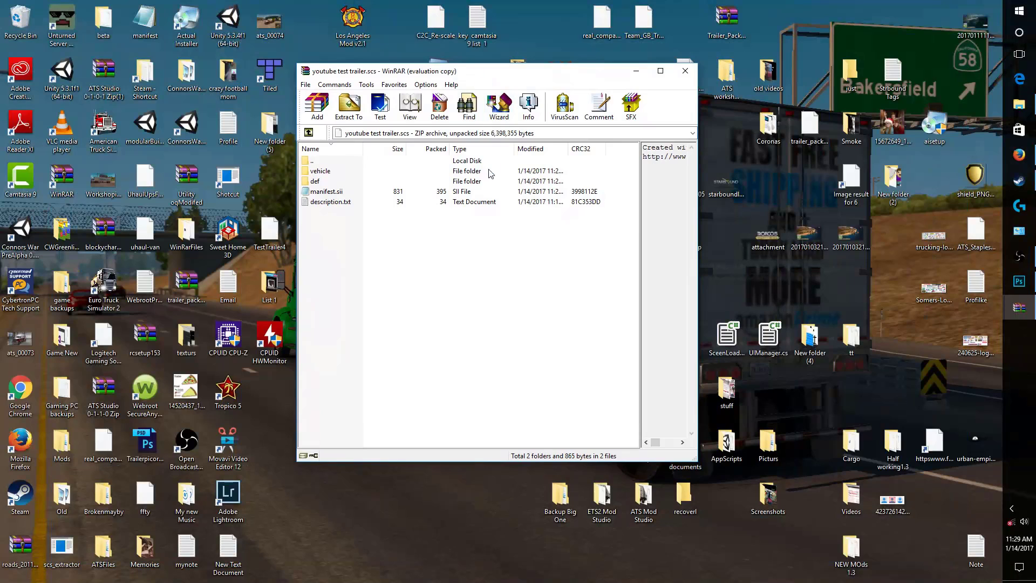
{"action": "left_click", "coordinate": [684, 71]}
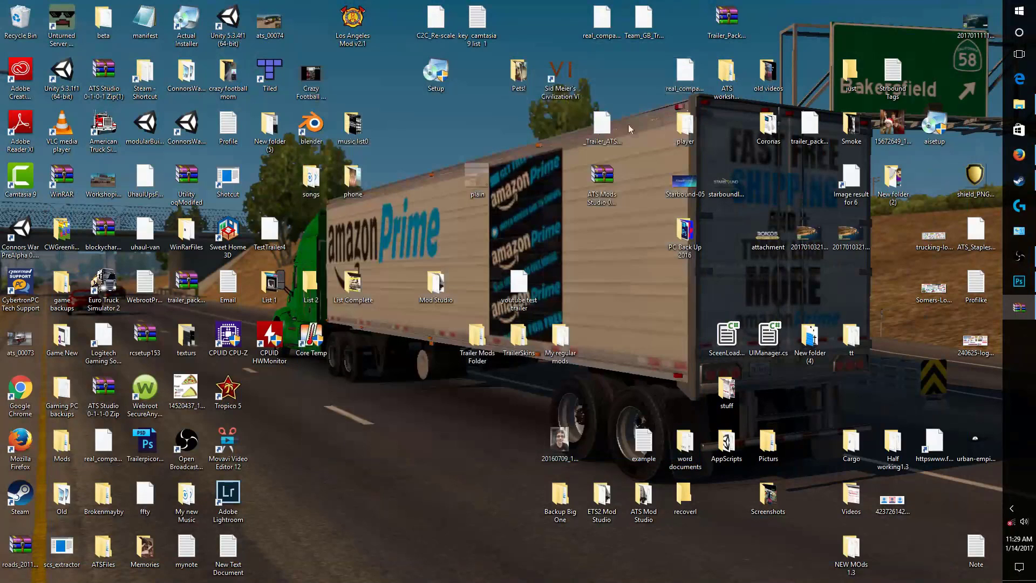